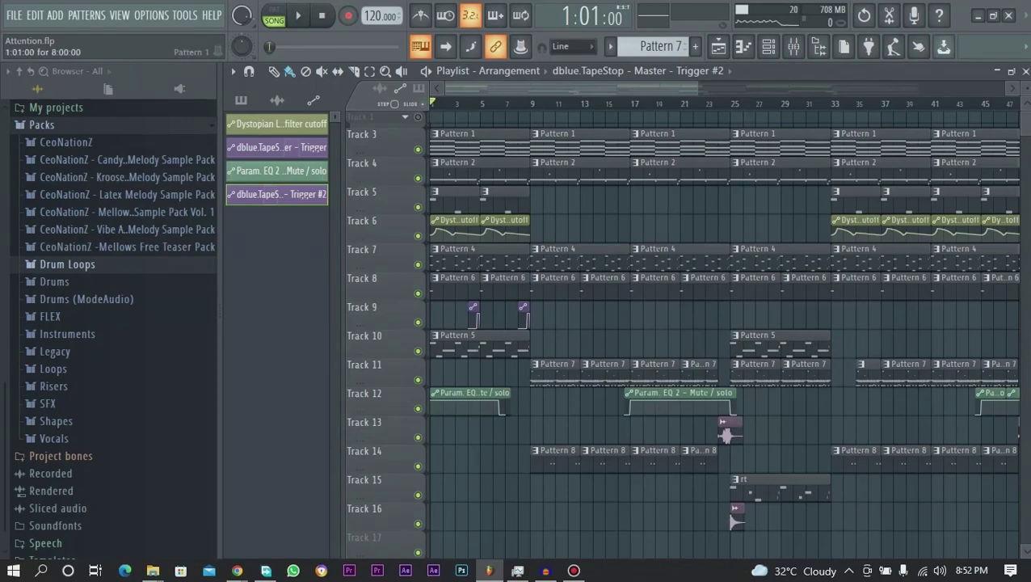
Open Pattern 1 from the playlist in the piano roll and play its full chord progression
double_click(469, 143)
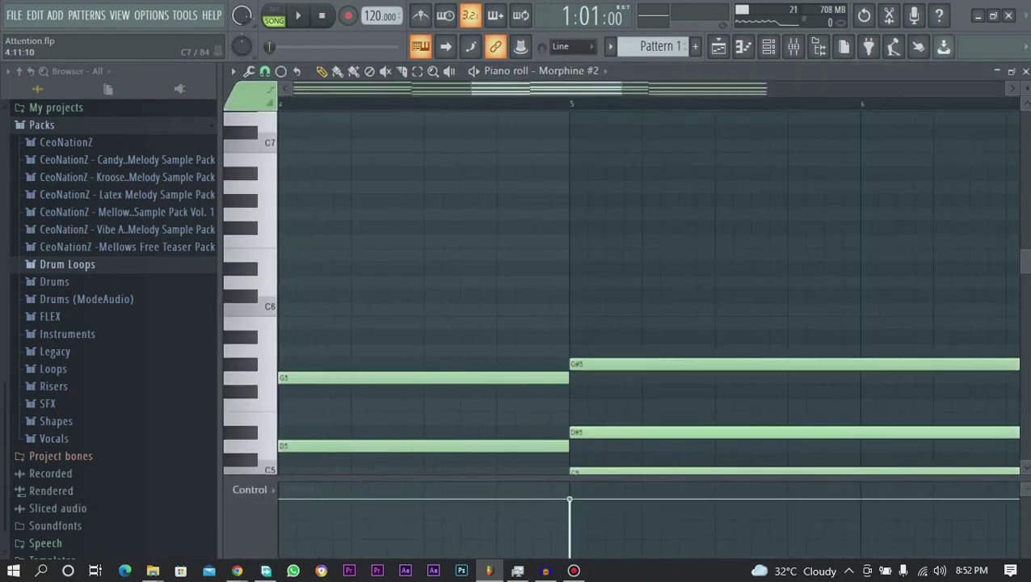
scroll(646, 291, down, 5)
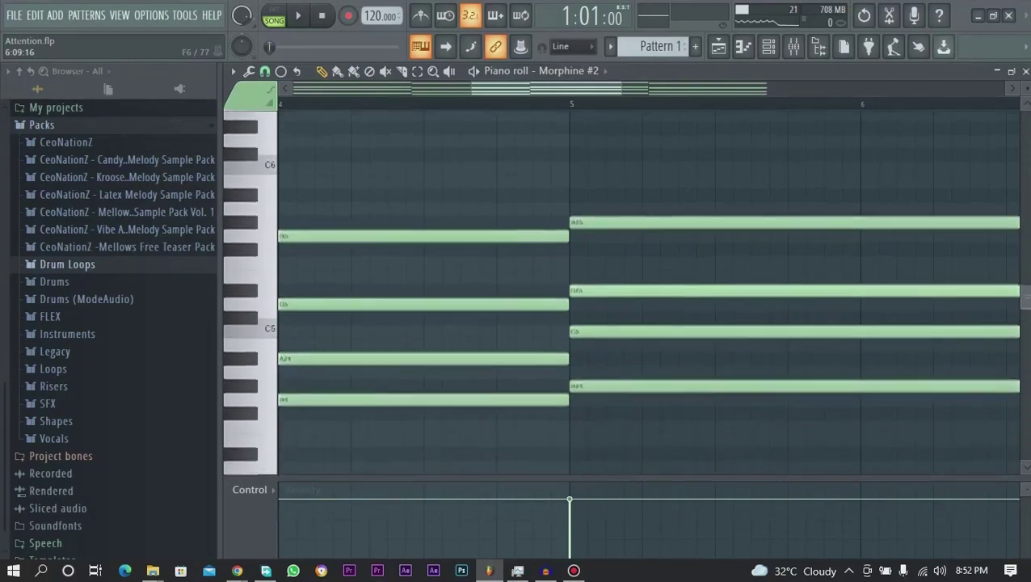
drag(623, 88, 945, 89)
drag(712, 88, 526, 88)
key(space)
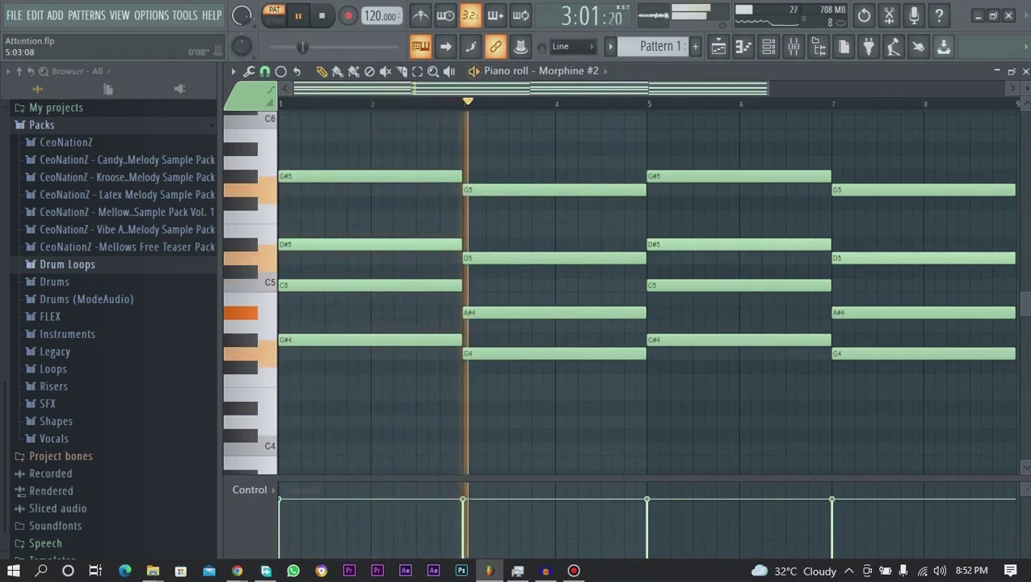
drag(771, 89, 931, 89)
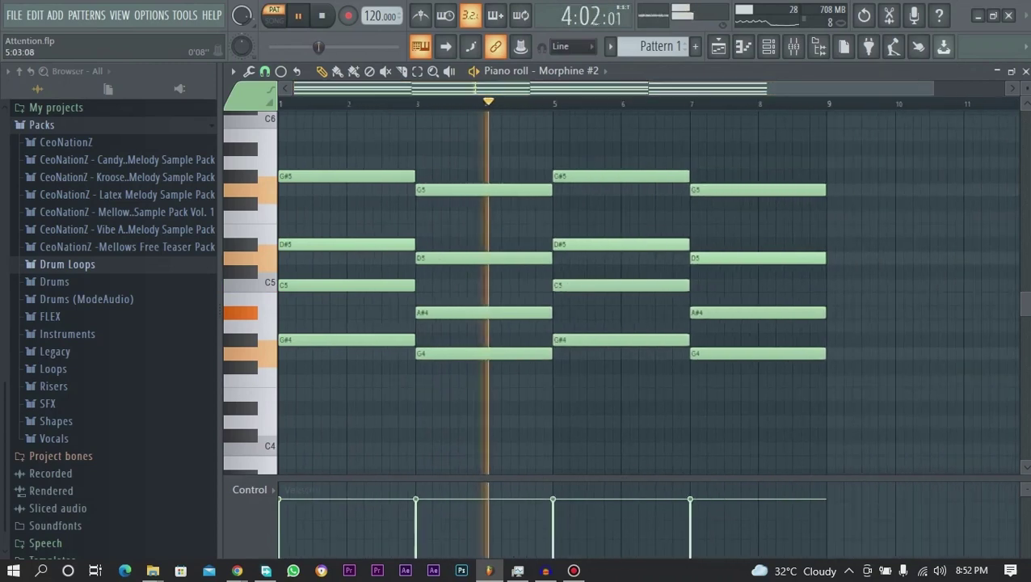
key(space)
Play Pattern 1 while inspecting the Morphine #2 and Rhodes instrument settings from the channel rack
key(F6)
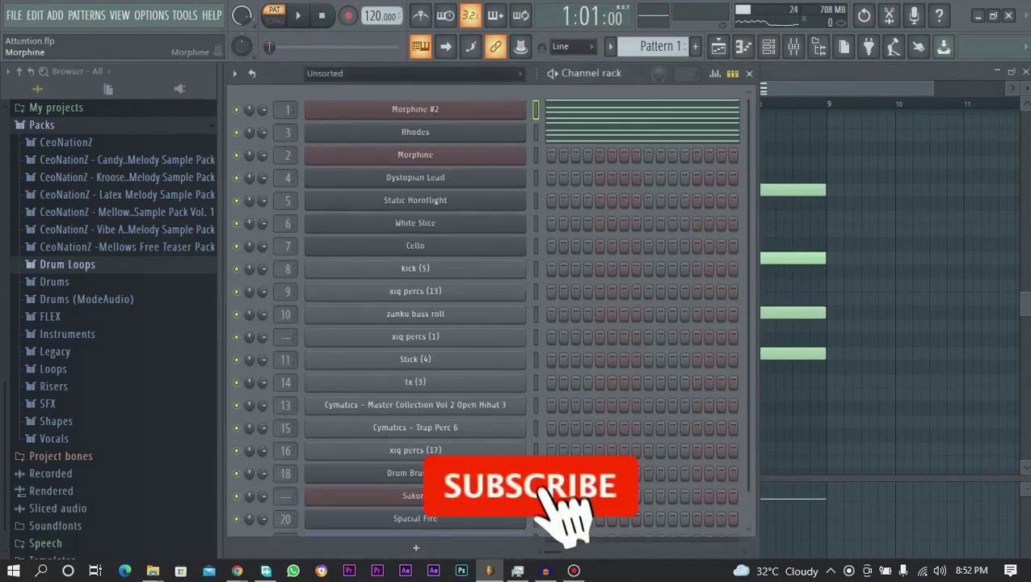
key(space)
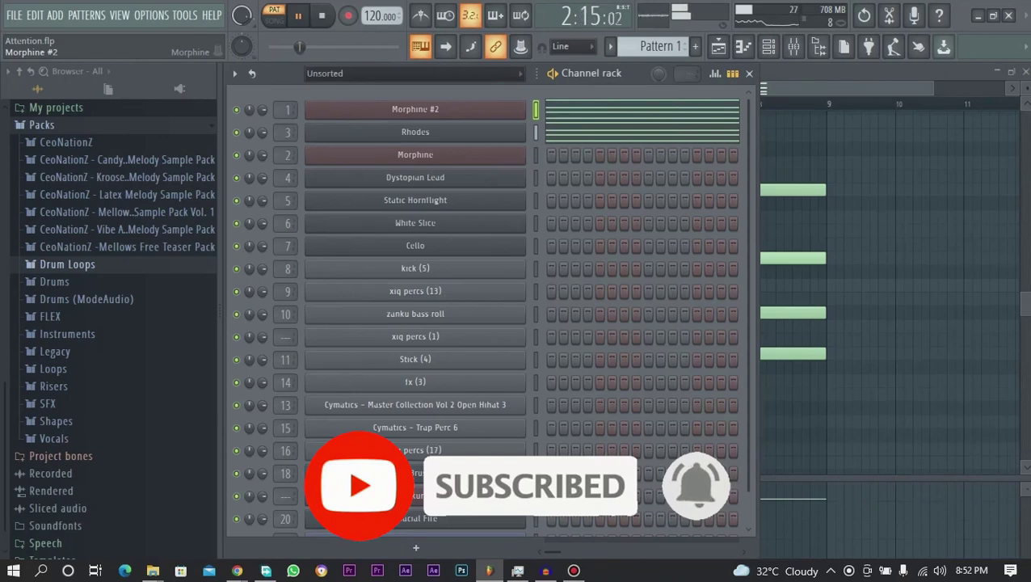
click(416, 109)
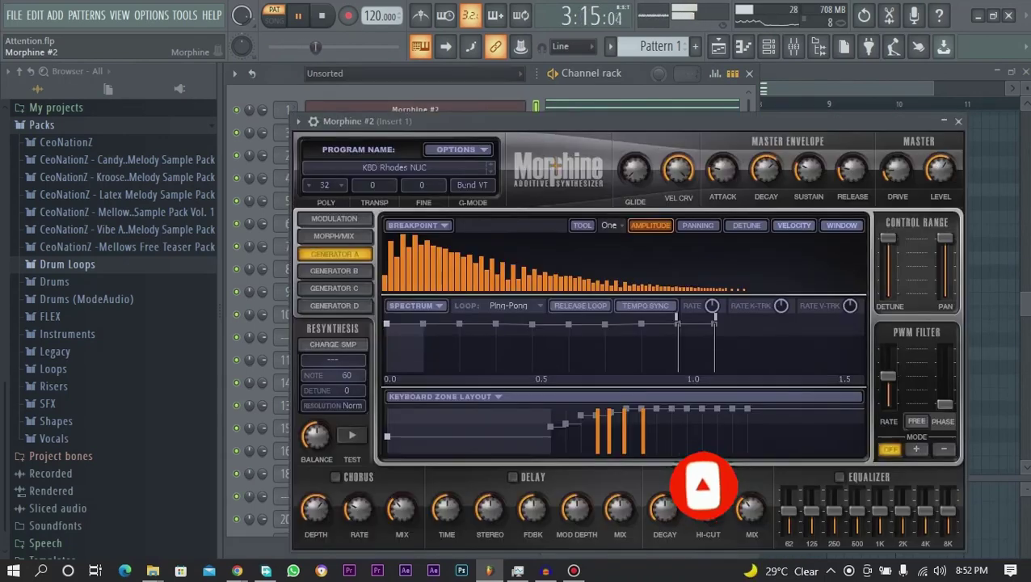
drag(420, 122, 429, 128)
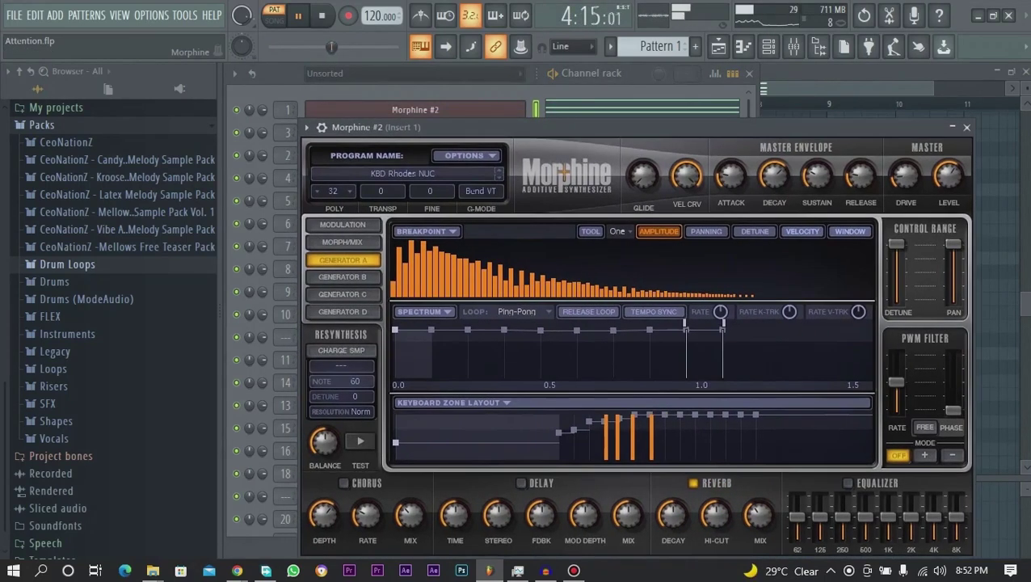
click(416, 109)
click(416, 132)
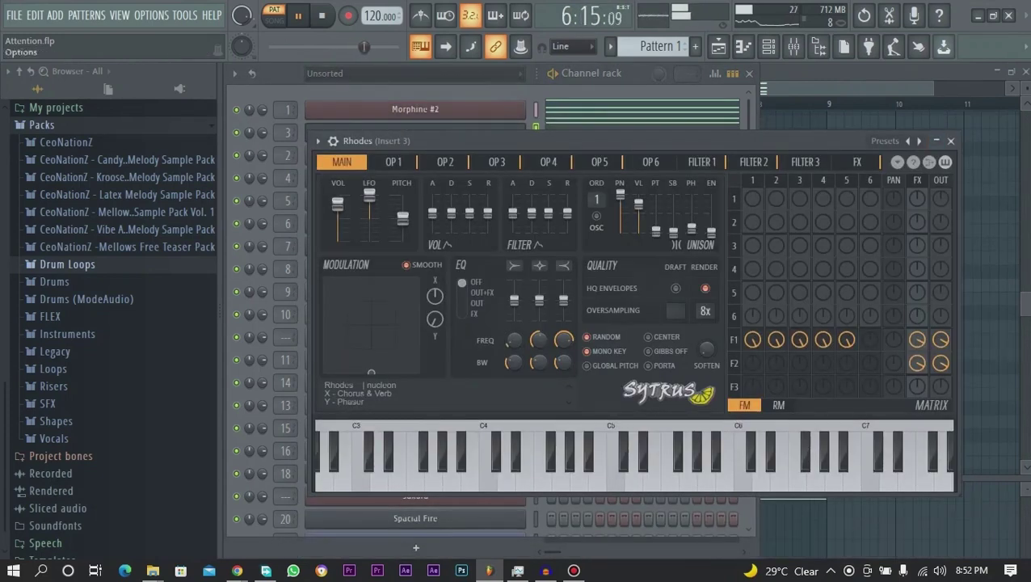
click(951, 141)
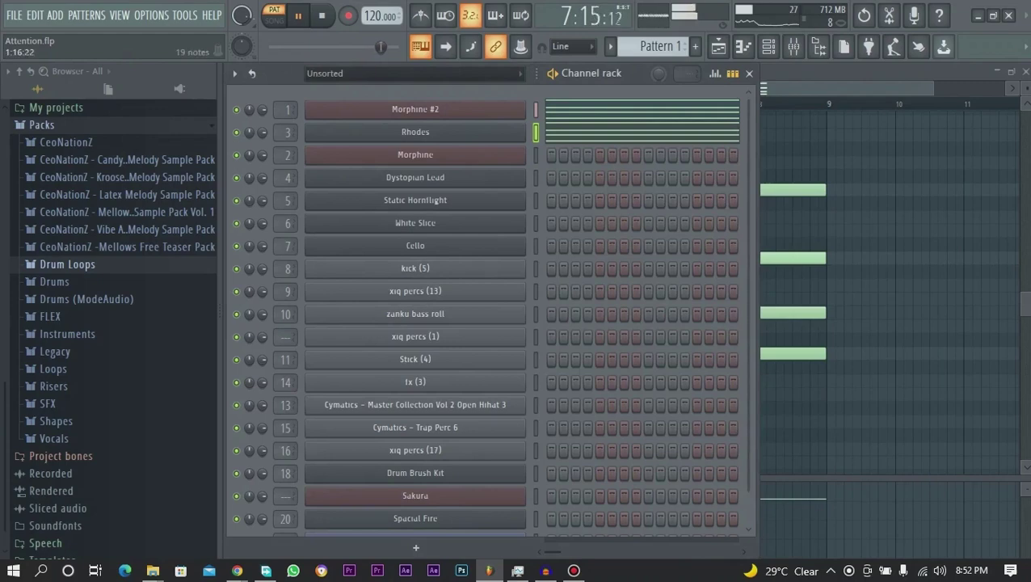
click(791, 72)
key(space)
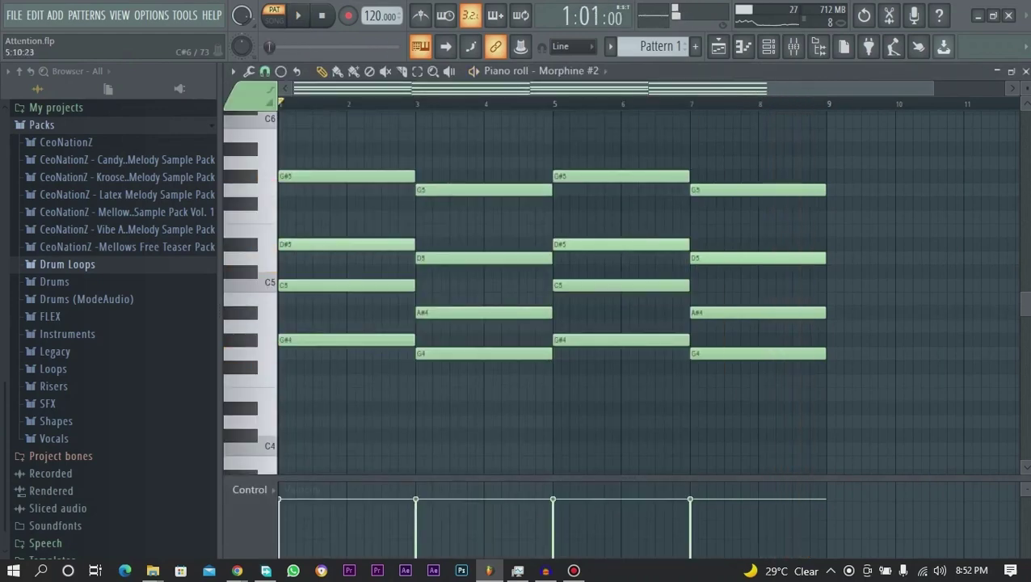
Inspect the effects on mixer inserts 1 and 3 during Pattern 1 playback, including the Soundgoodizer on each
click(718, 47)
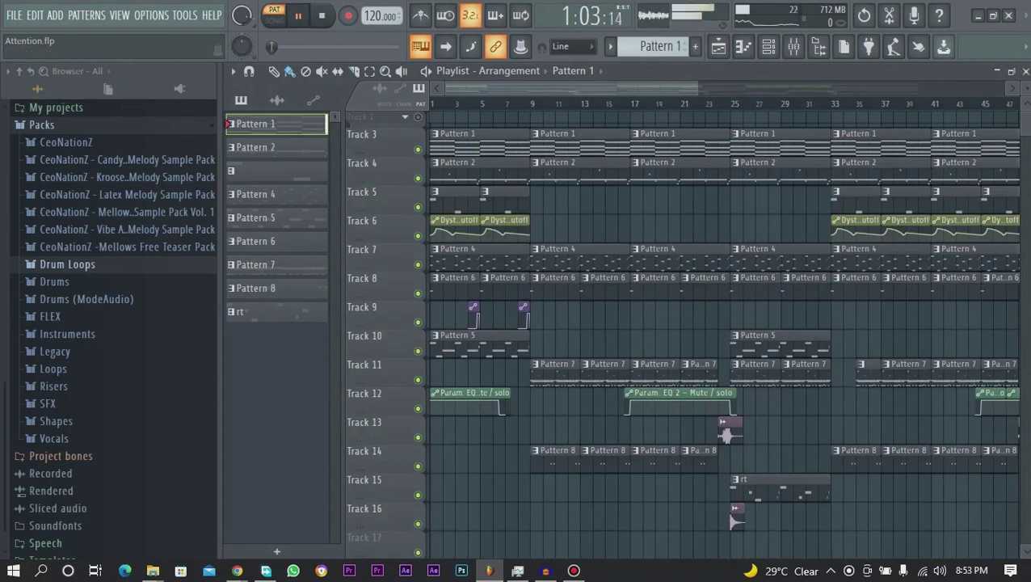
click(793, 46)
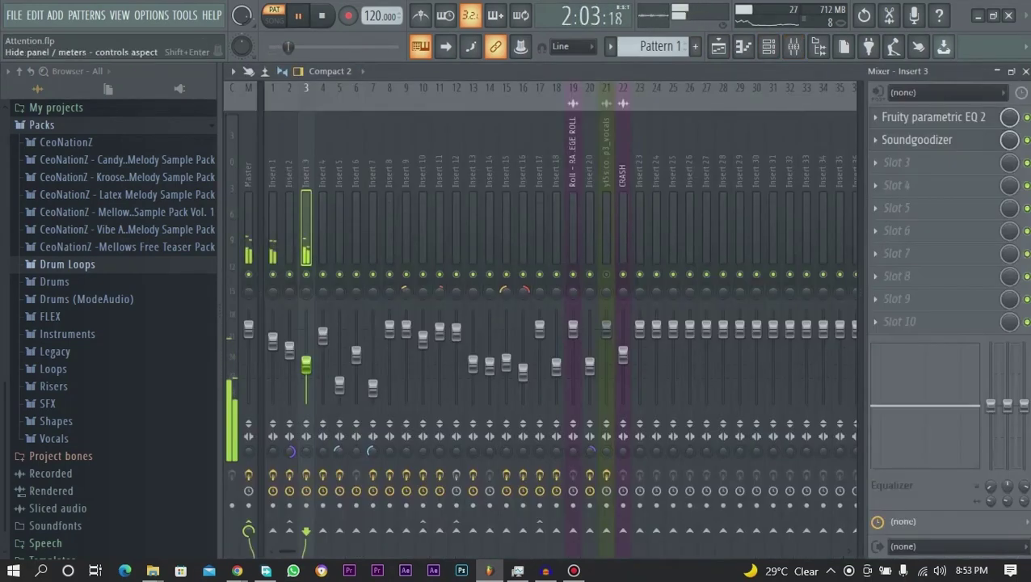
click(273, 229)
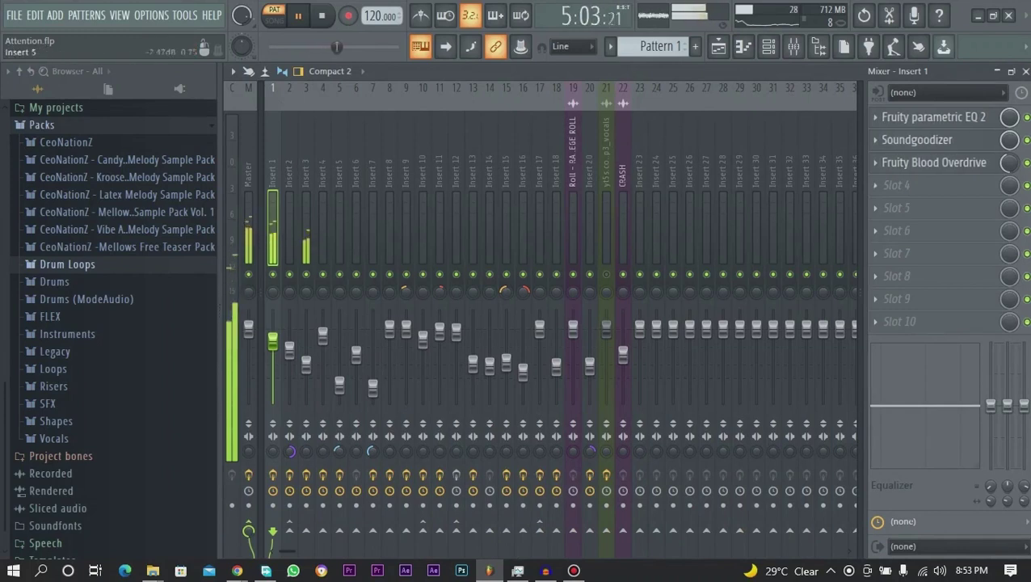
click(306, 230)
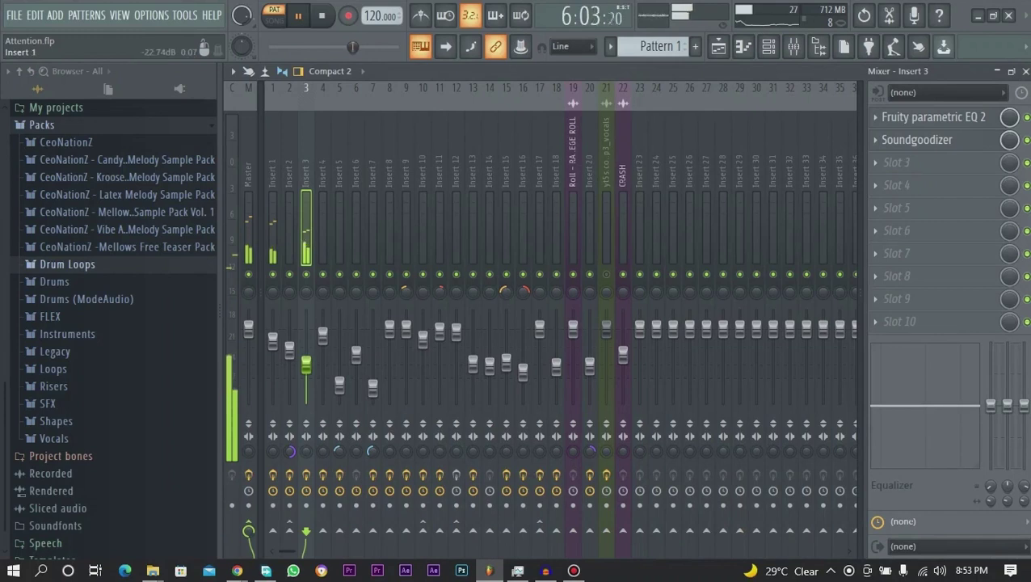
click(921, 140)
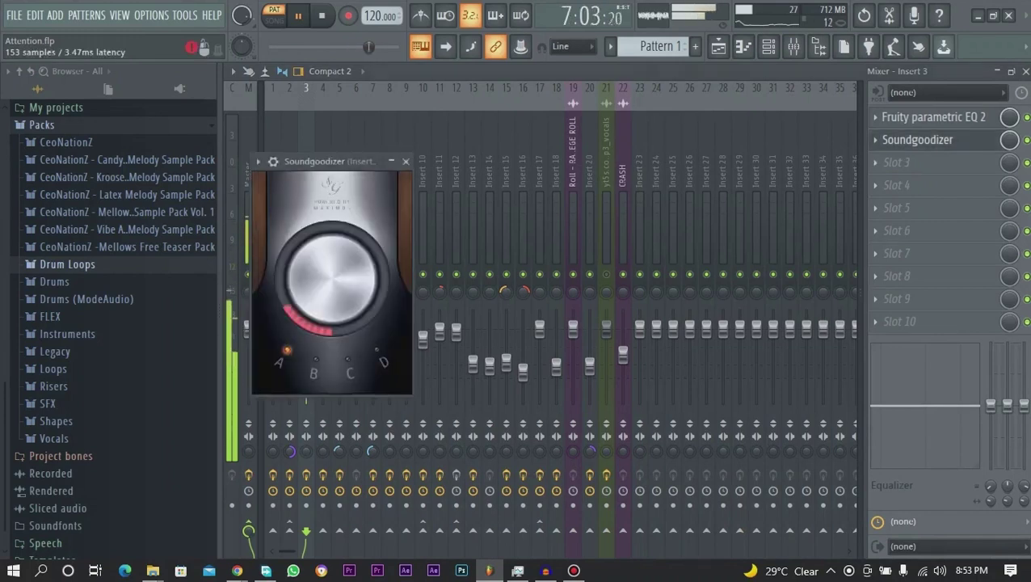
click(921, 139)
click(273, 229)
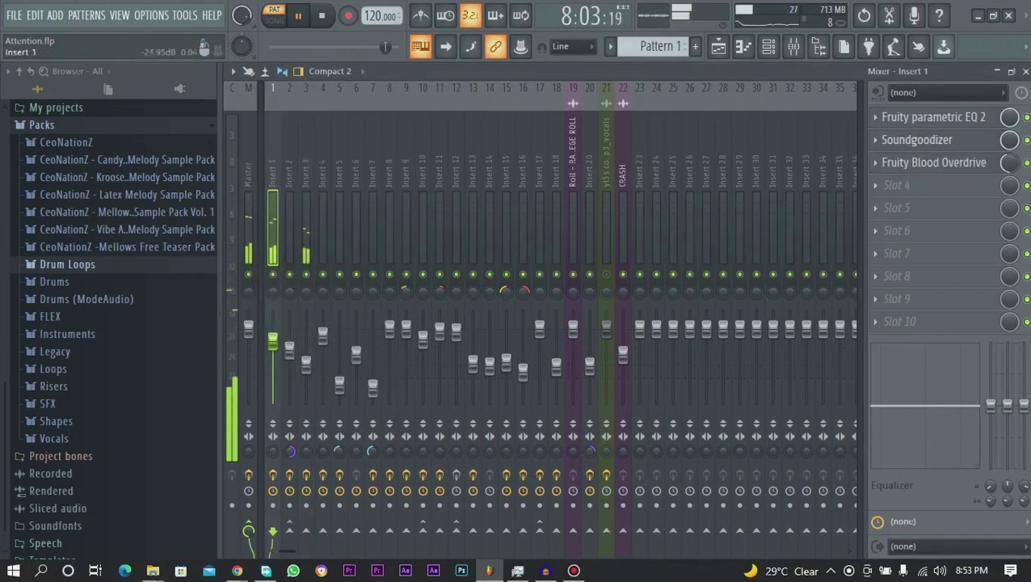
click(920, 140)
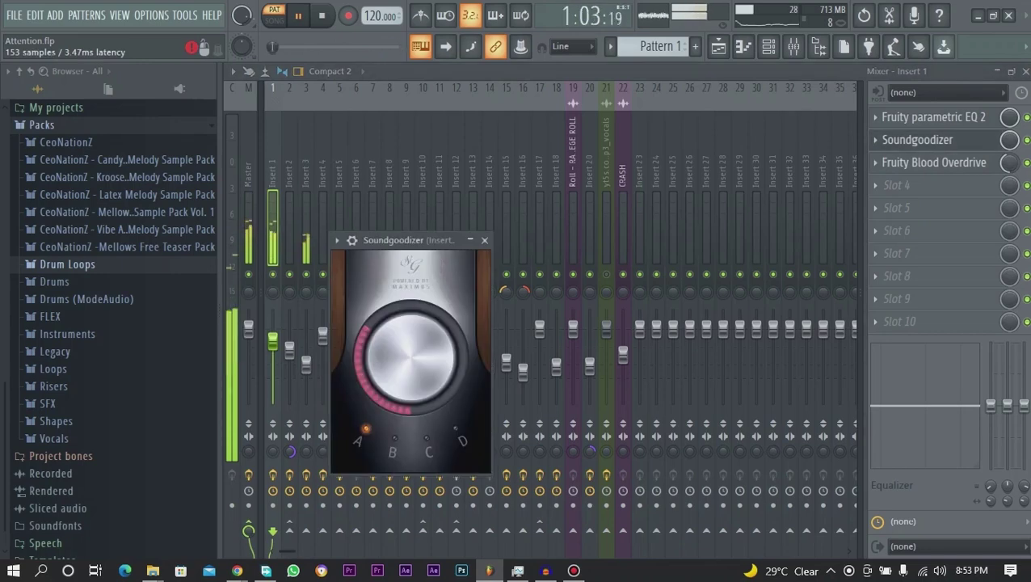
Solo Track 4 in the playlist and play its Pattern 2 bass notes in the piano roll
key(F5)
click(418, 148)
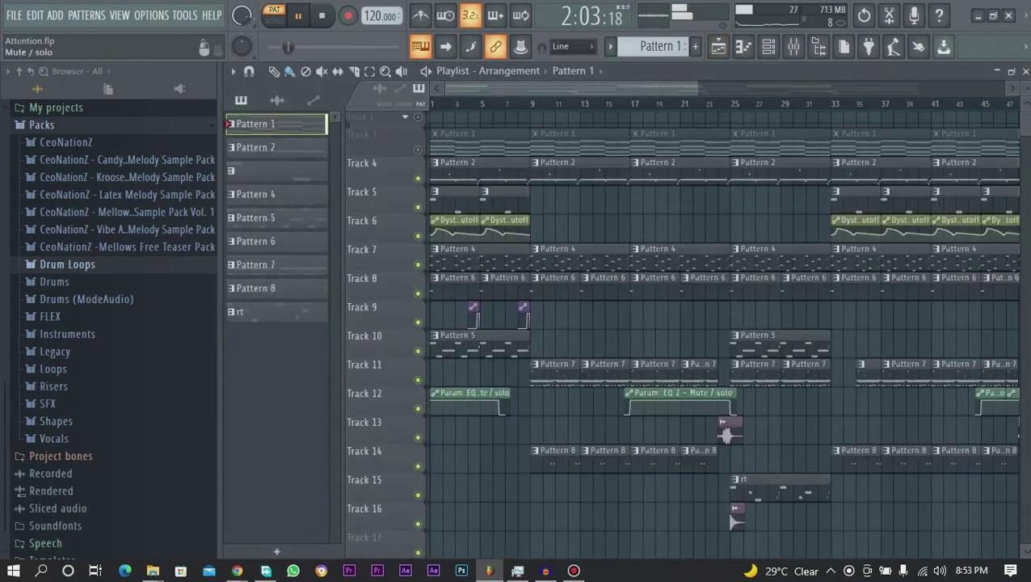
double_click(695, 170)
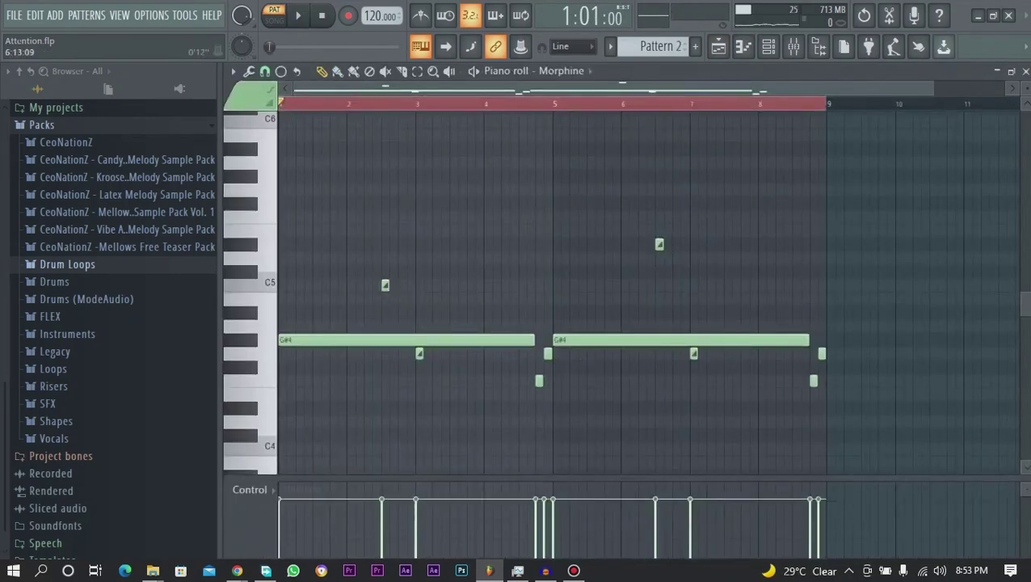
key(space)
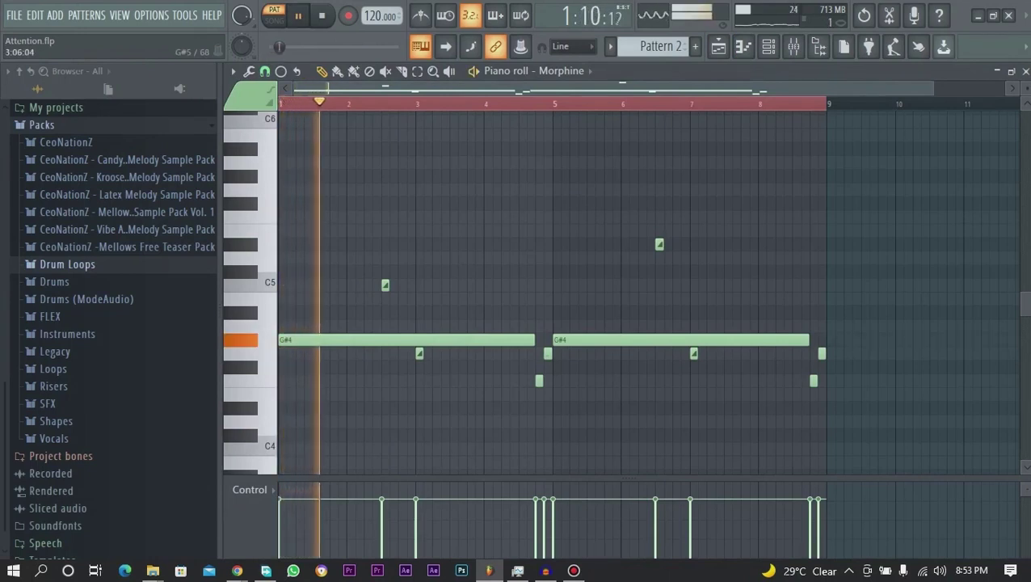
key(space)
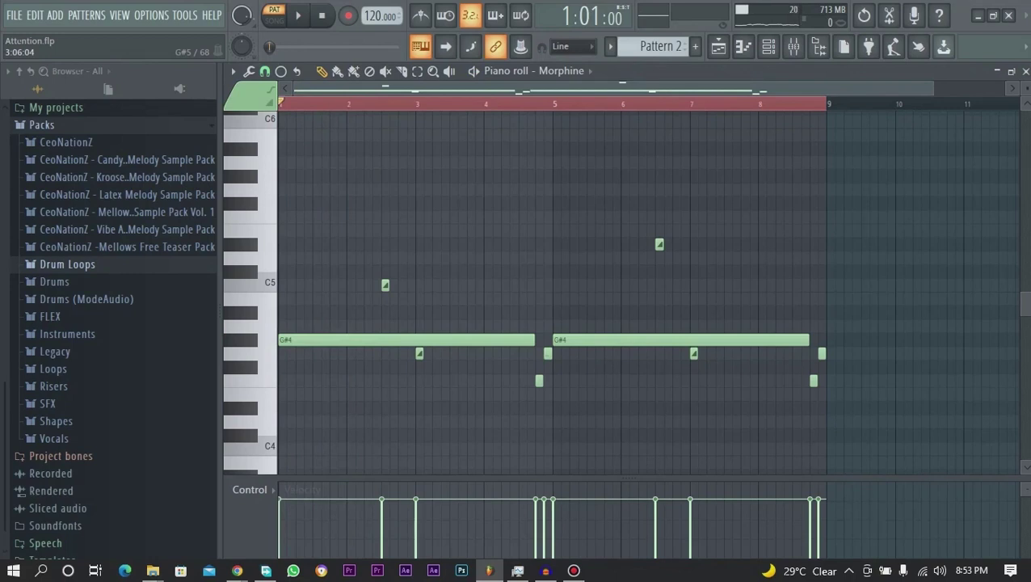
key(space)
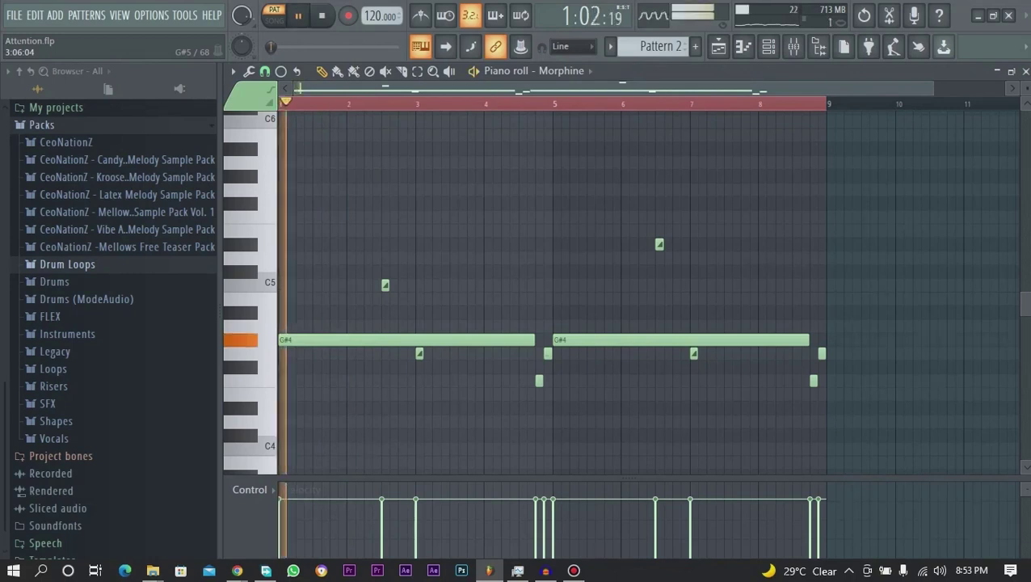
Inspect the Morphine channel's BAS B3 Bass FG settings and the effect chain on mixer insert 2
click(768, 46)
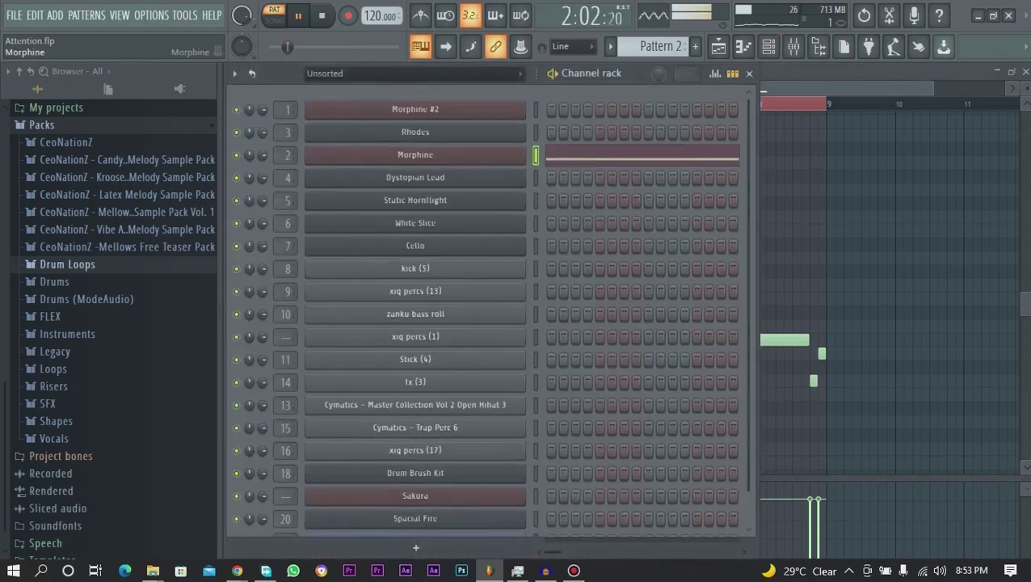
click(415, 154)
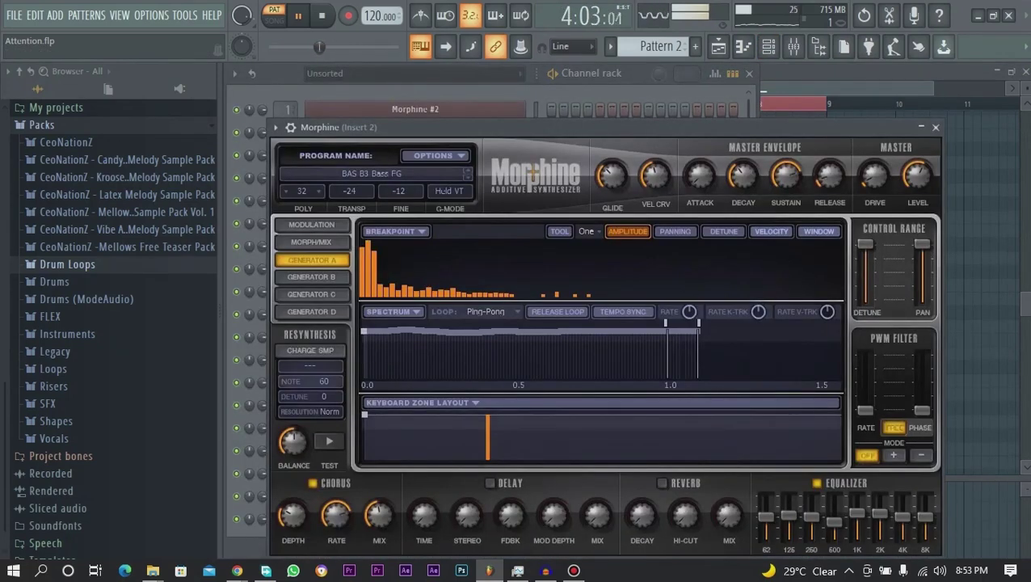
click(591, 73)
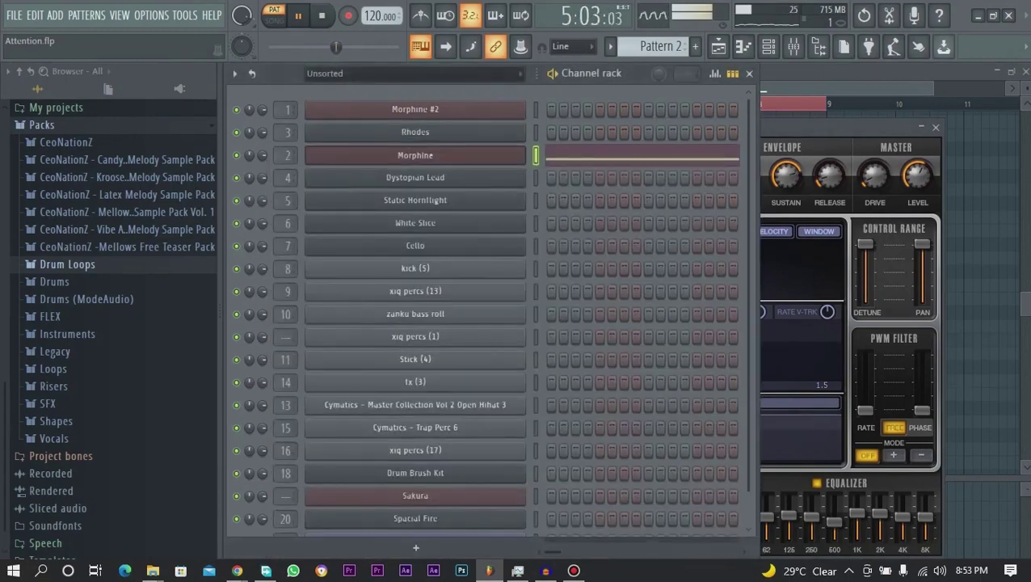
click(794, 46)
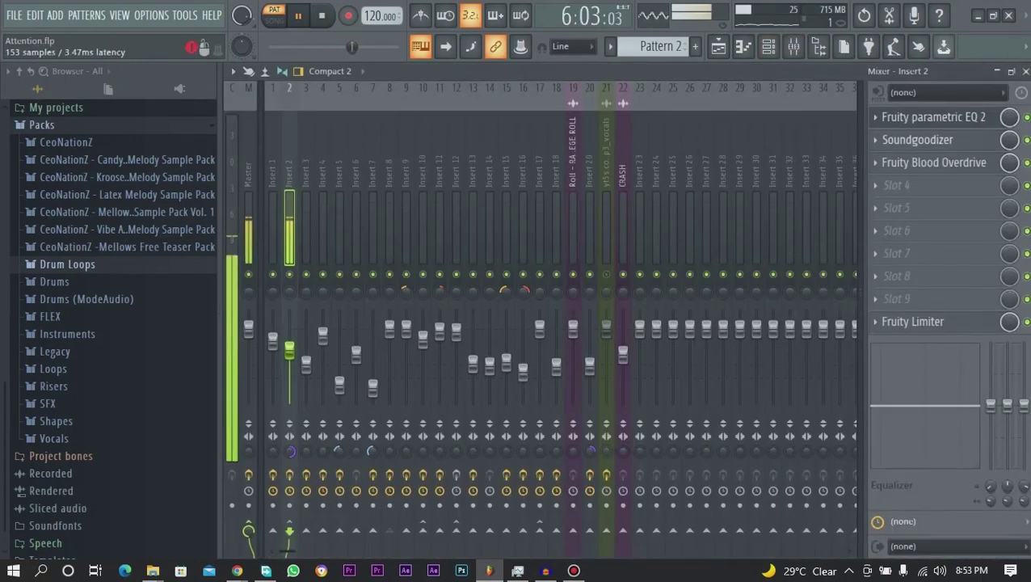
Review Pattern 2 in the playlist and piano roll again and stop its playback
key(F5)
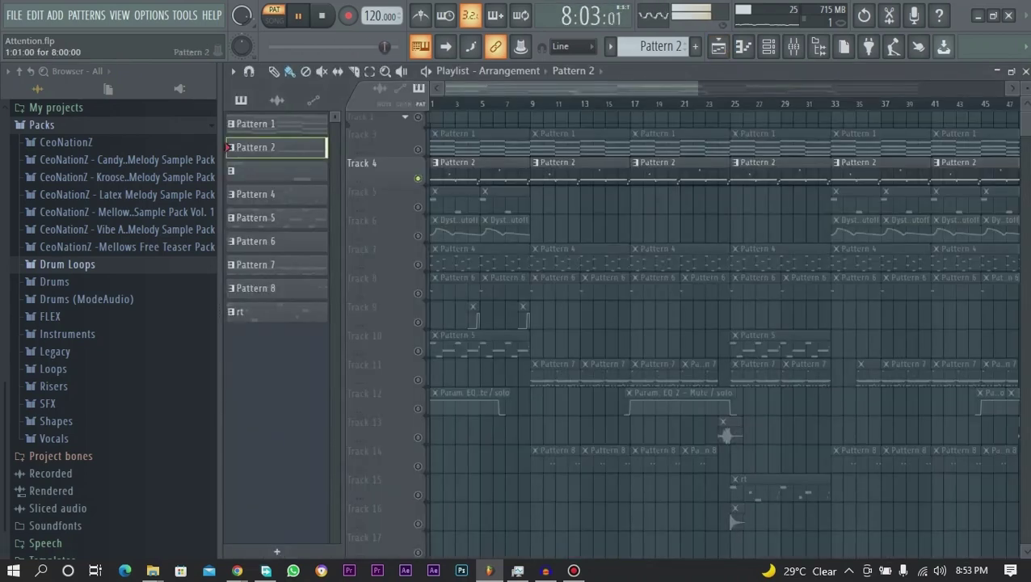
key(F7)
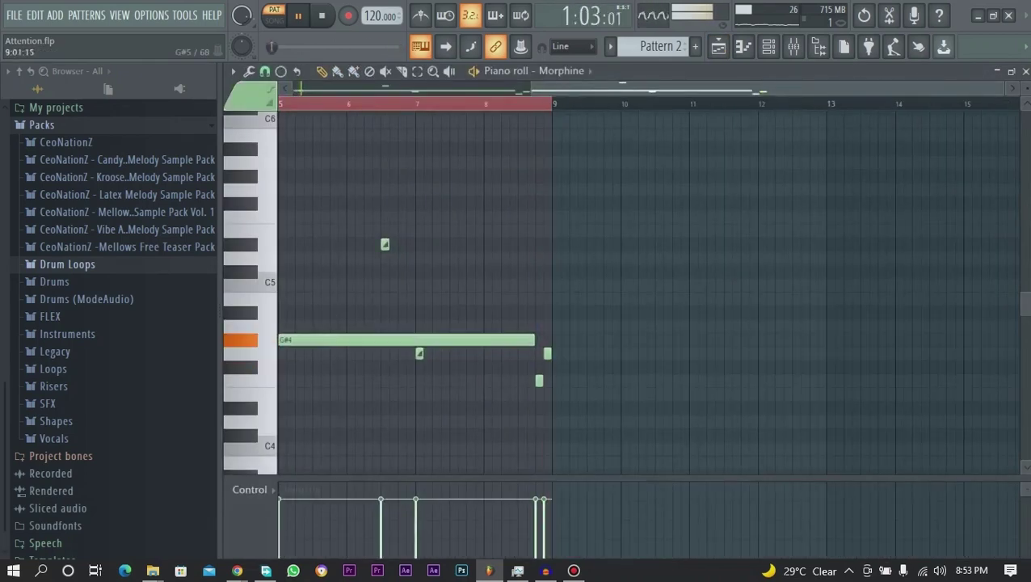
key(space)
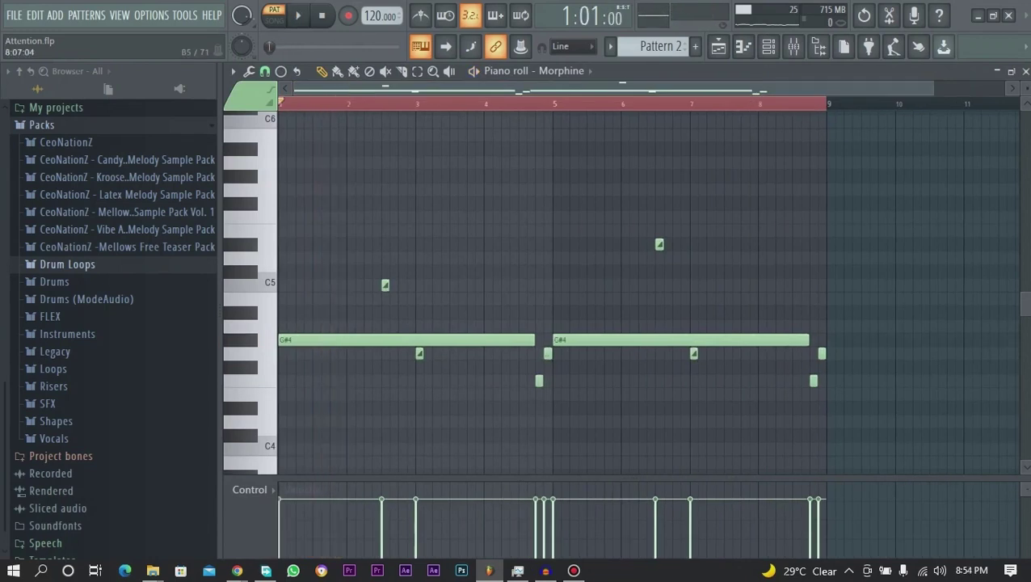
Solo Track 5 in the playlist and play its unnamed Dystopian Lead pattern in the piano roll
key(F5)
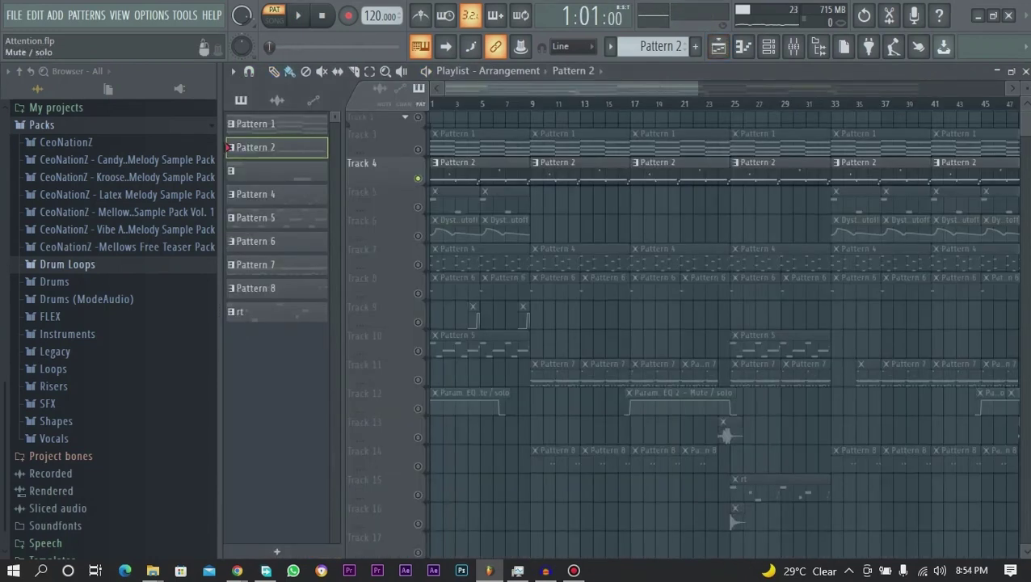
right_click(418, 208)
key(F7)
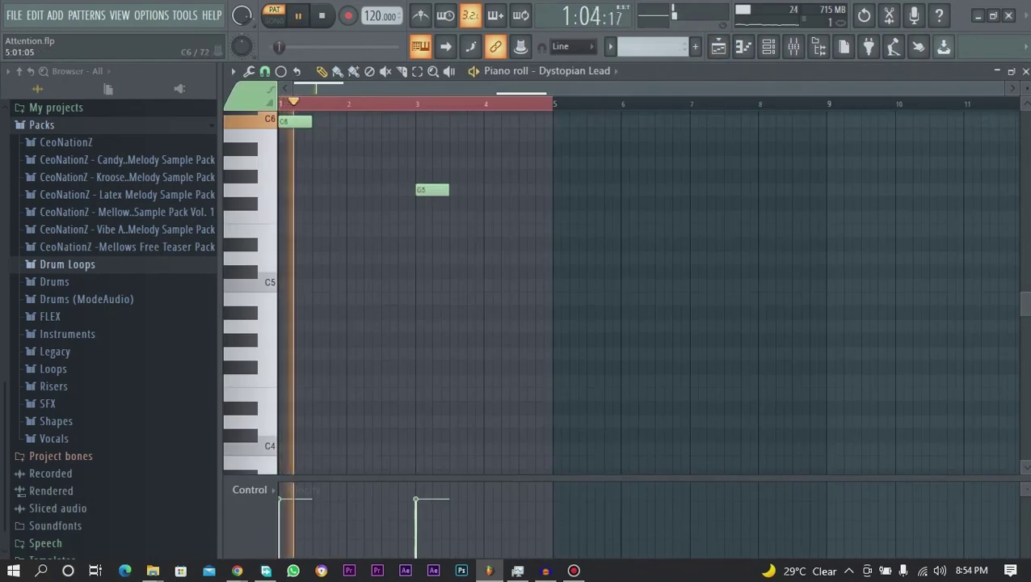
key(F5)
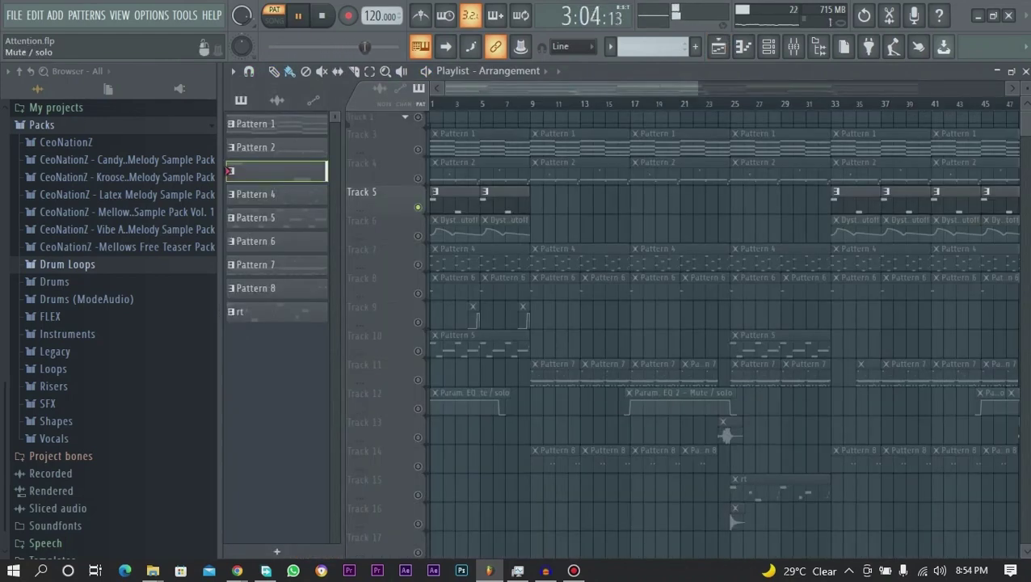
Stop playback and open the Dystopian Lead channel's FLEX instrument to examine its preset and settings
key(space)
key(F6)
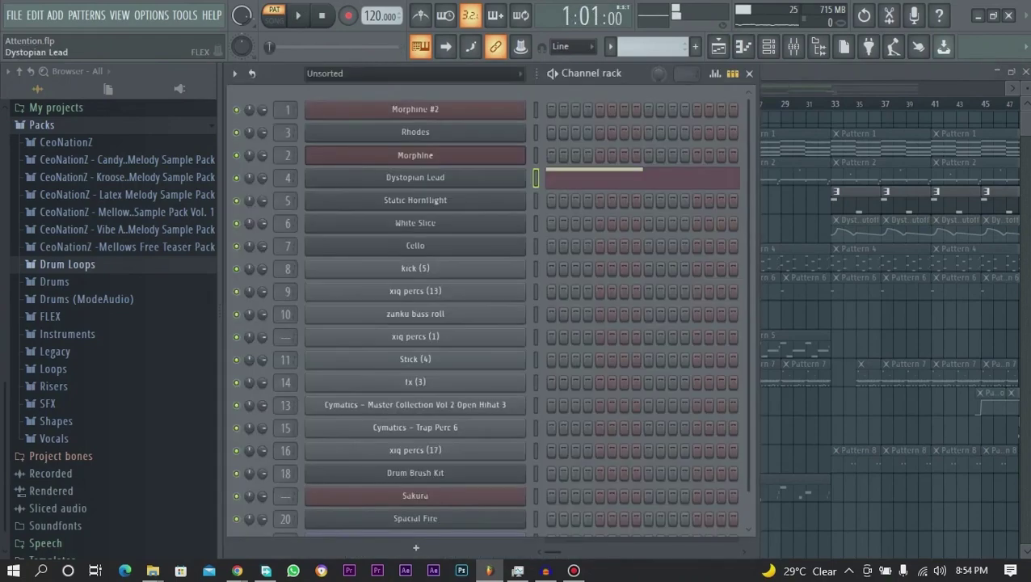
click(416, 179)
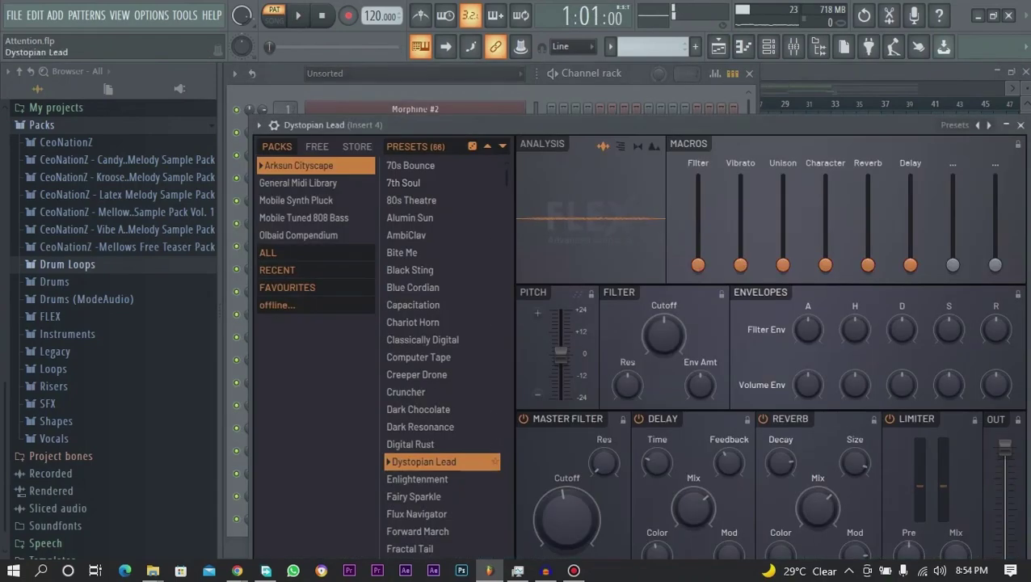
Return to the playlist, enable Tracks 3, 4 and 6 alongside Track 5, and play them in song mode
click(536, 109)
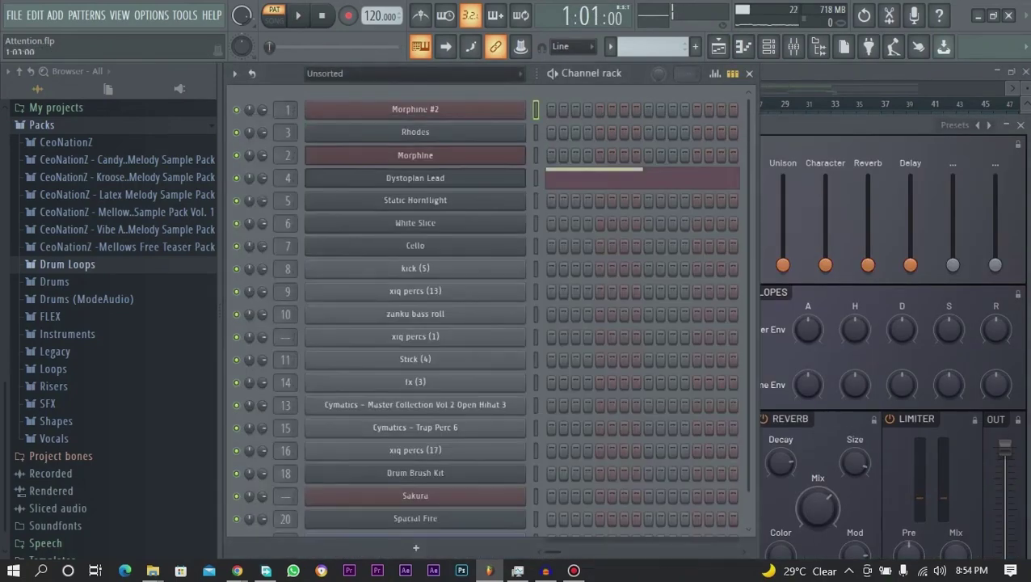
key(F5)
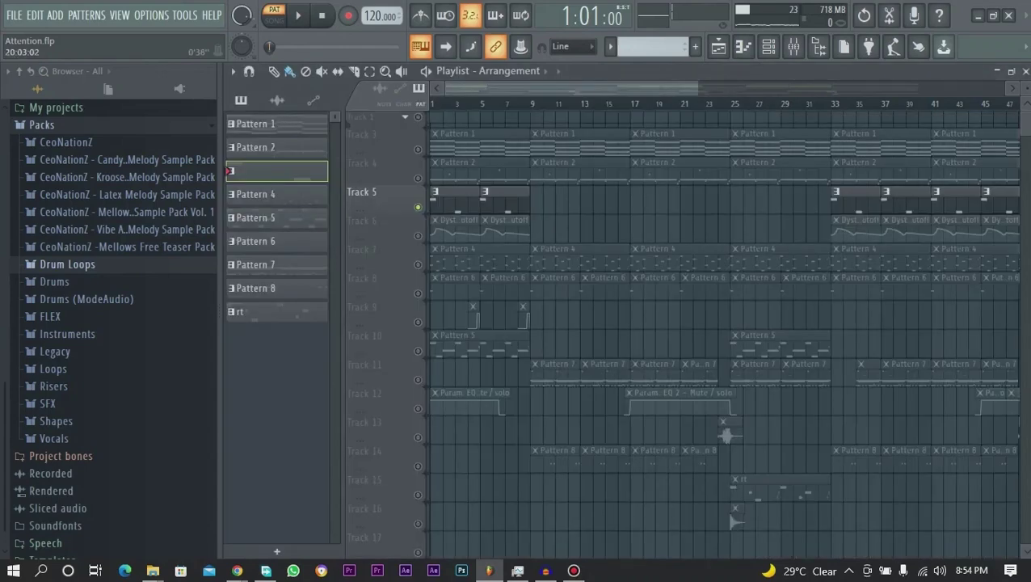
drag(697, 88, 560, 88)
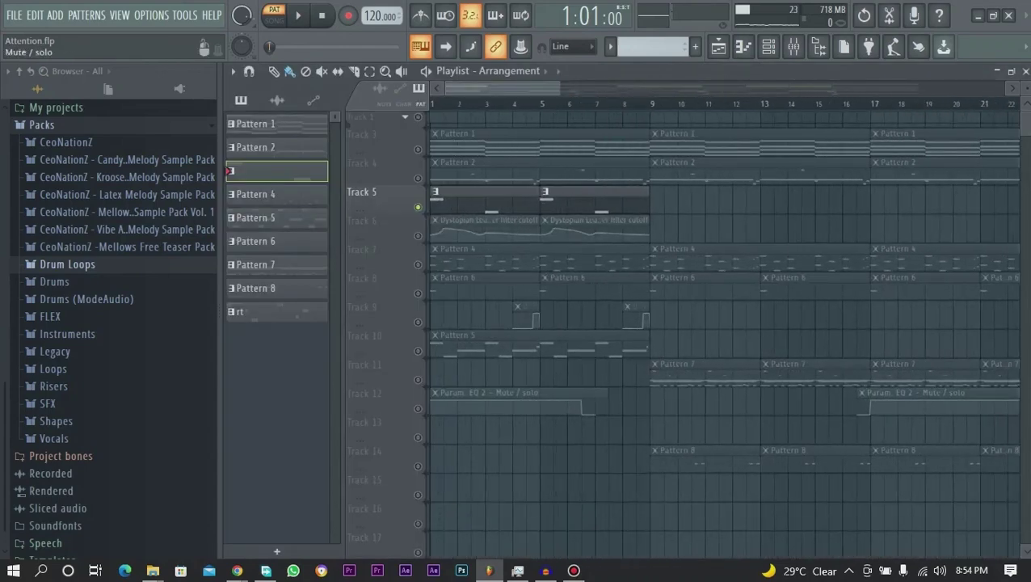
click(418, 236)
click(418, 178)
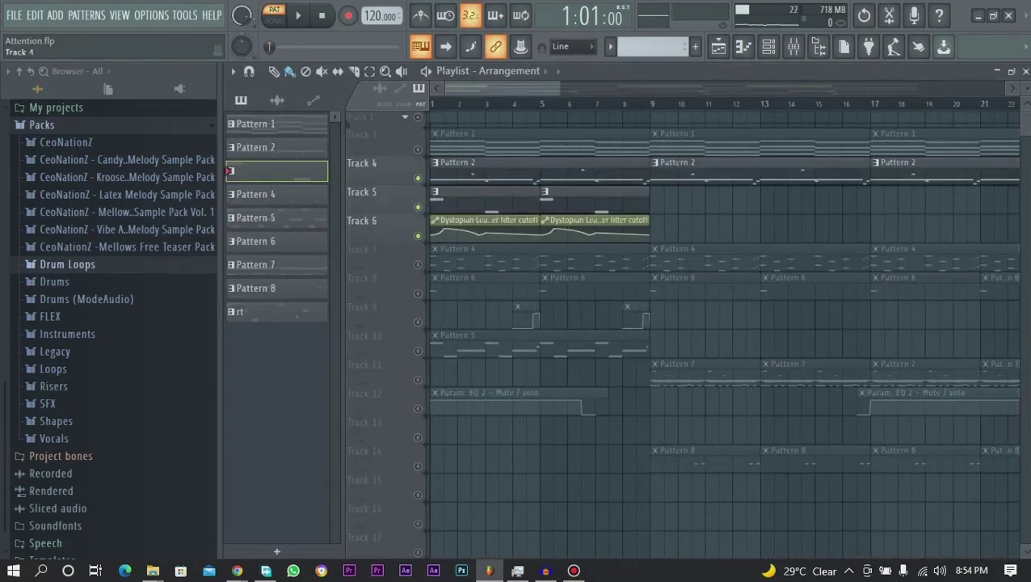
click(418, 149)
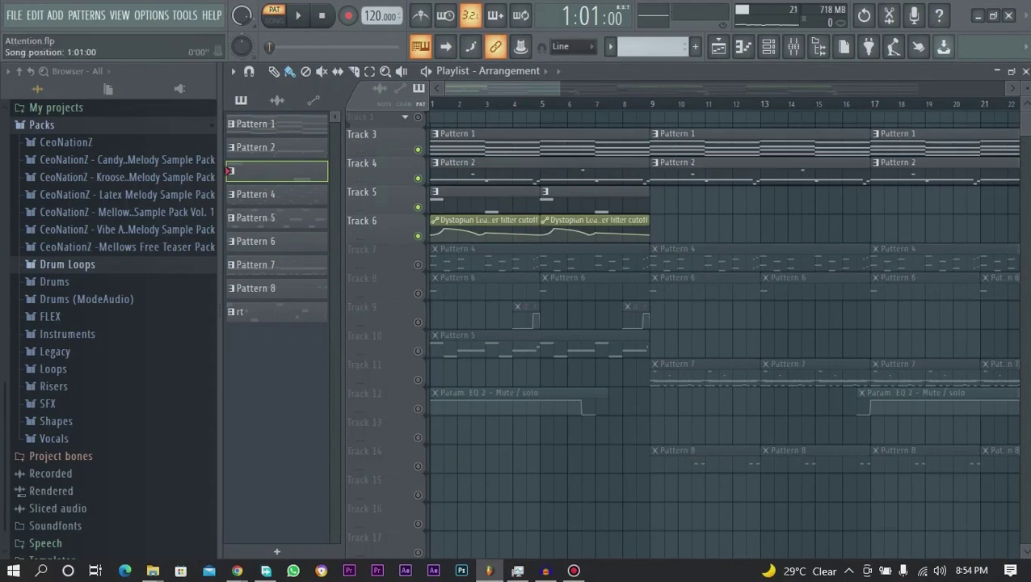
click(274, 18)
key(space)
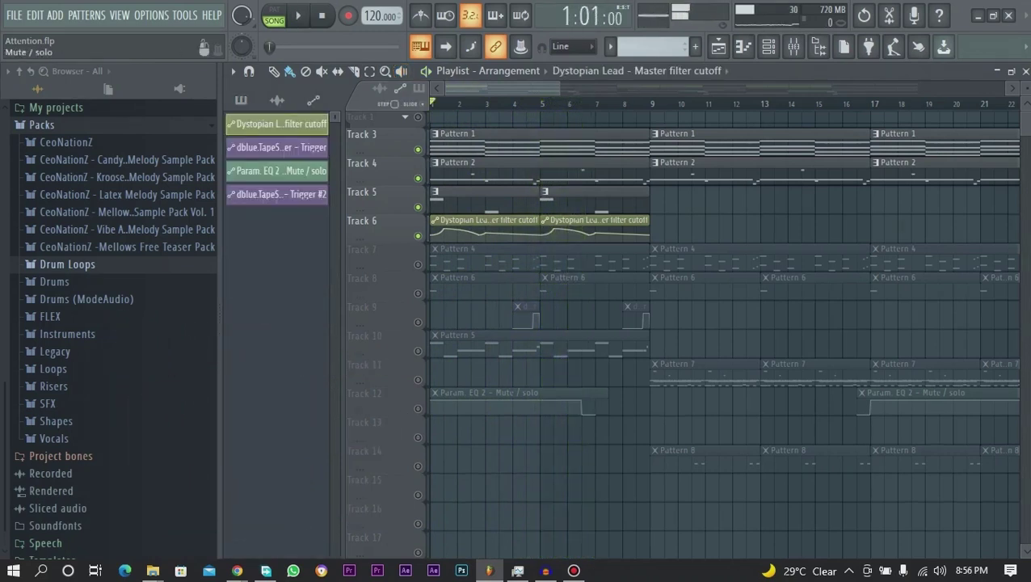
Solo Track 7, play it, and review the Pattern 4 Static Hornflight notes in the piano roll
ctrl+click(418, 264)
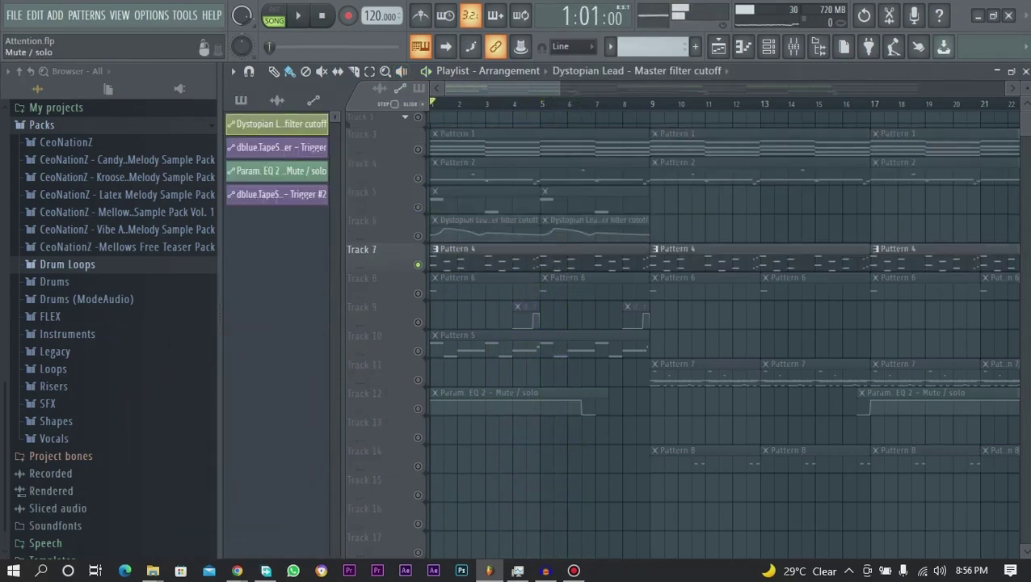
key(space)
click(477, 261)
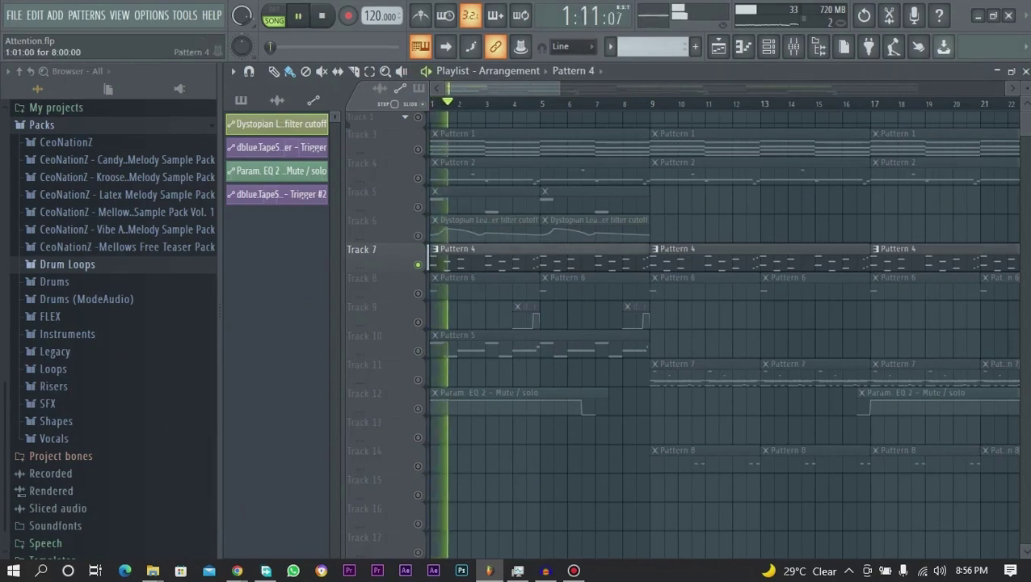
double_click(511, 258)
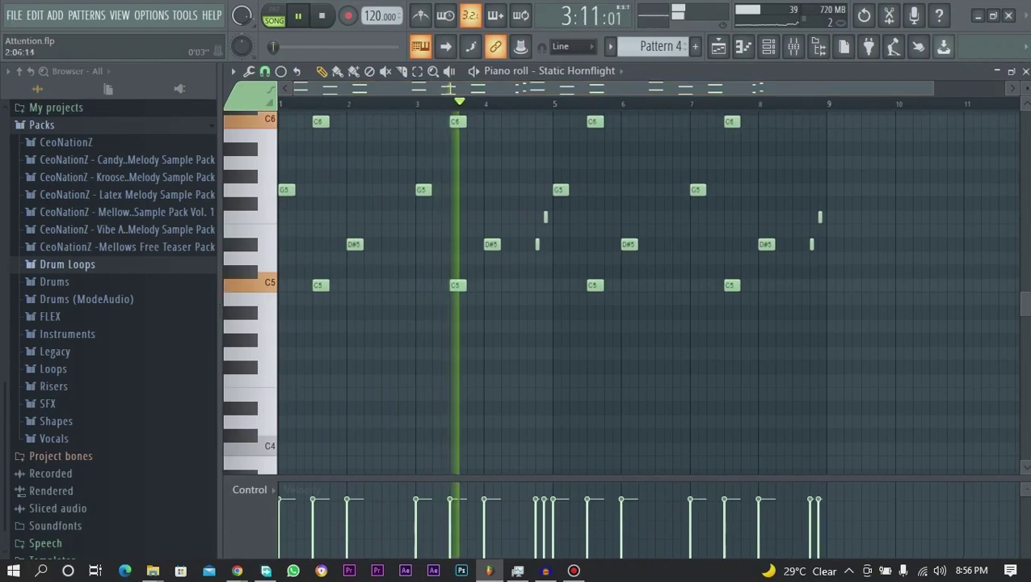
scroll(522, 87, up, 3)
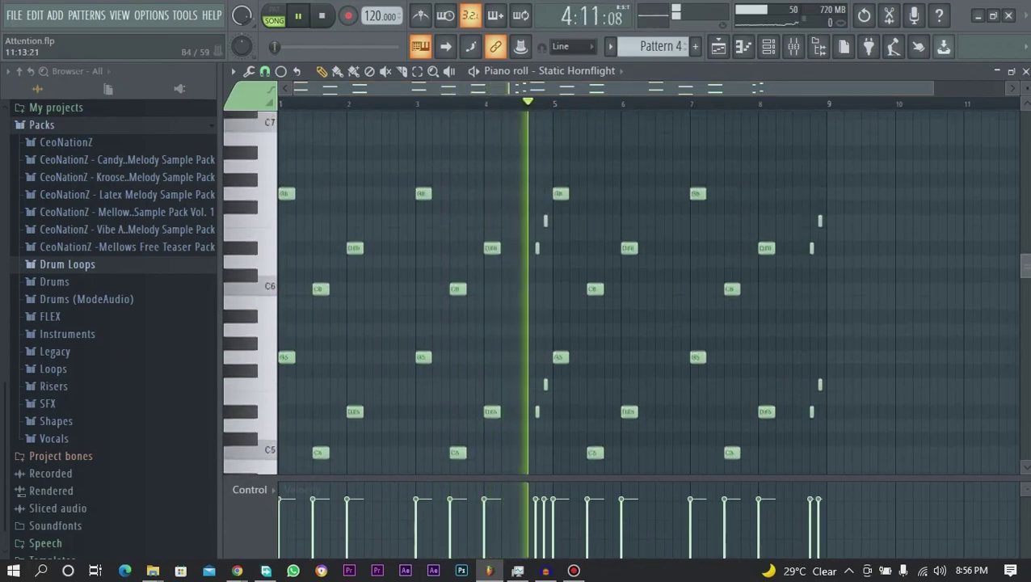
Inspect the Static Hornflight channel's FLEX preset and its mixer effect chain, then return to the playlist and stop playback
key(F6)
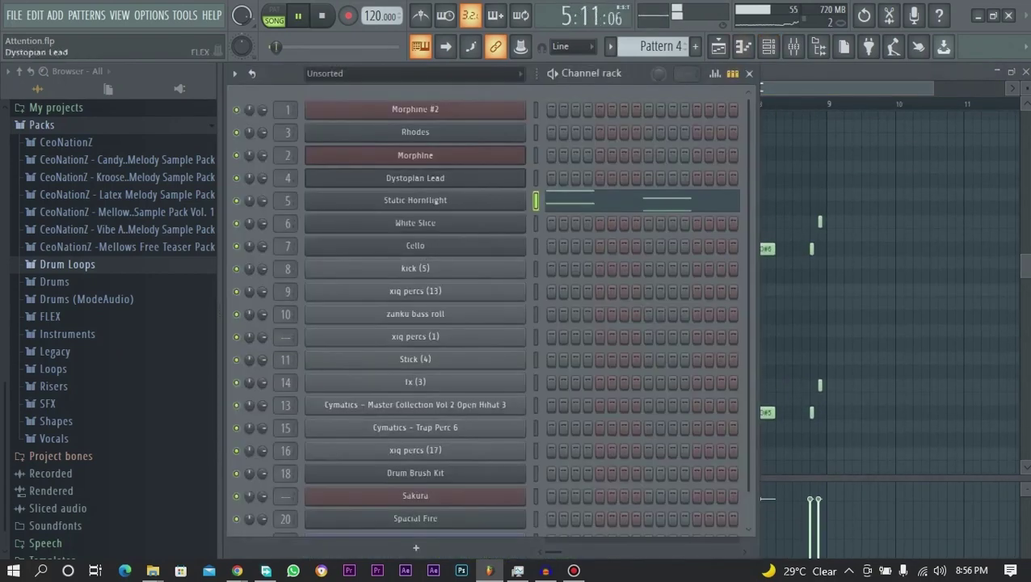
click(415, 200)
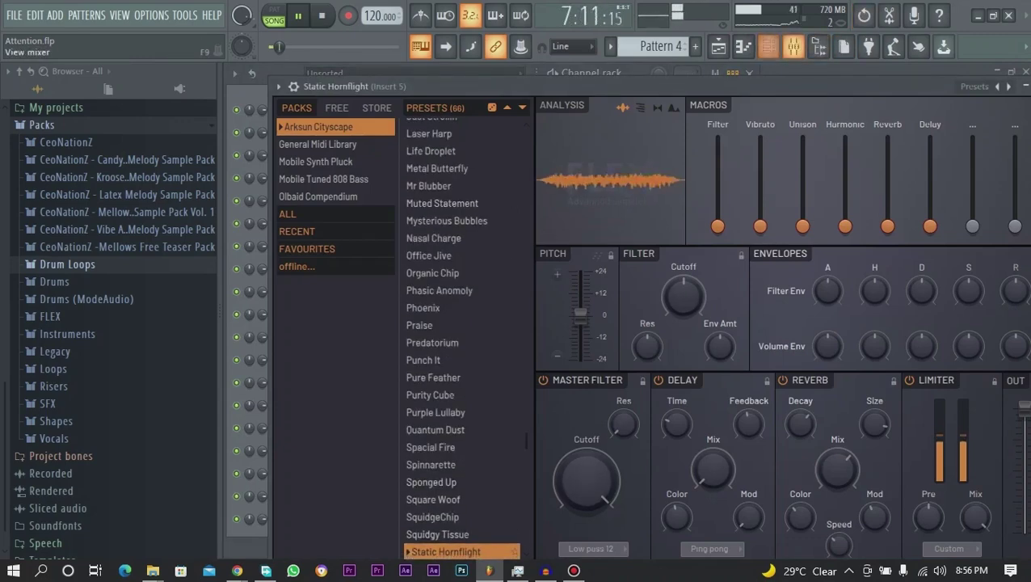
click(794, 46)
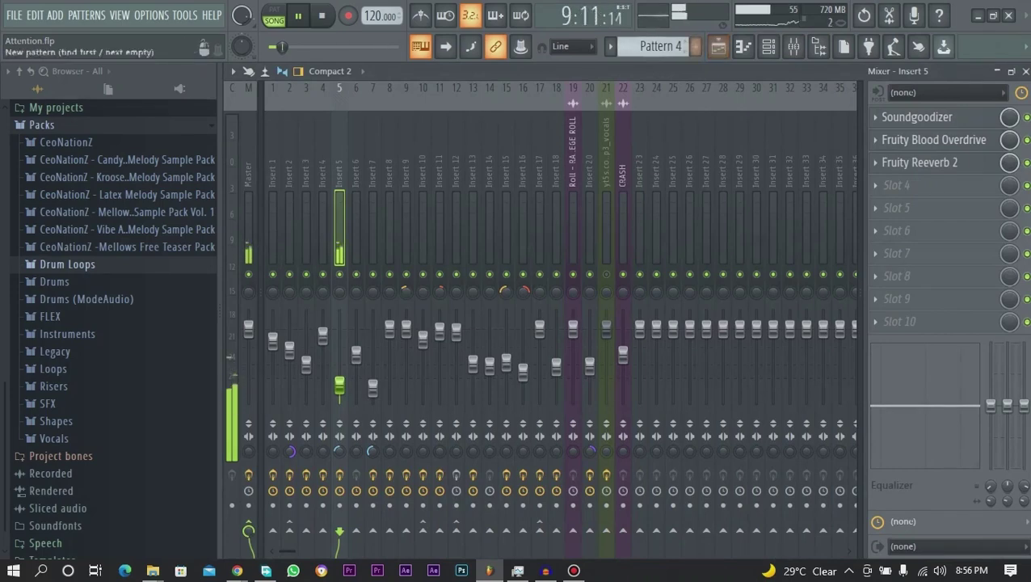
click(718, 46)
key(space)
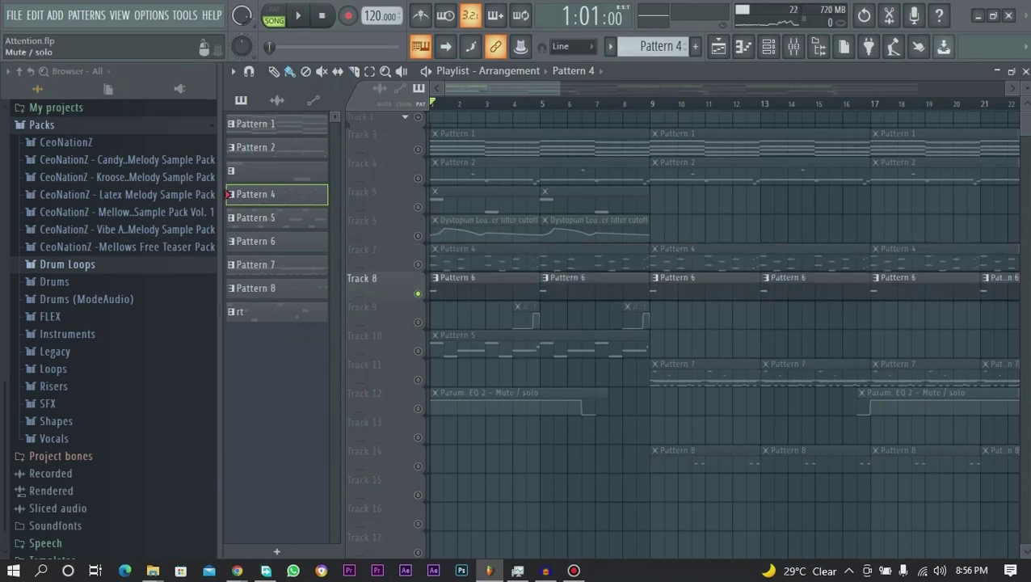
Play the soloed Track 8 with its Pattern 6 clips in the playlist, then stop playback
key(space)
click(476, 284)
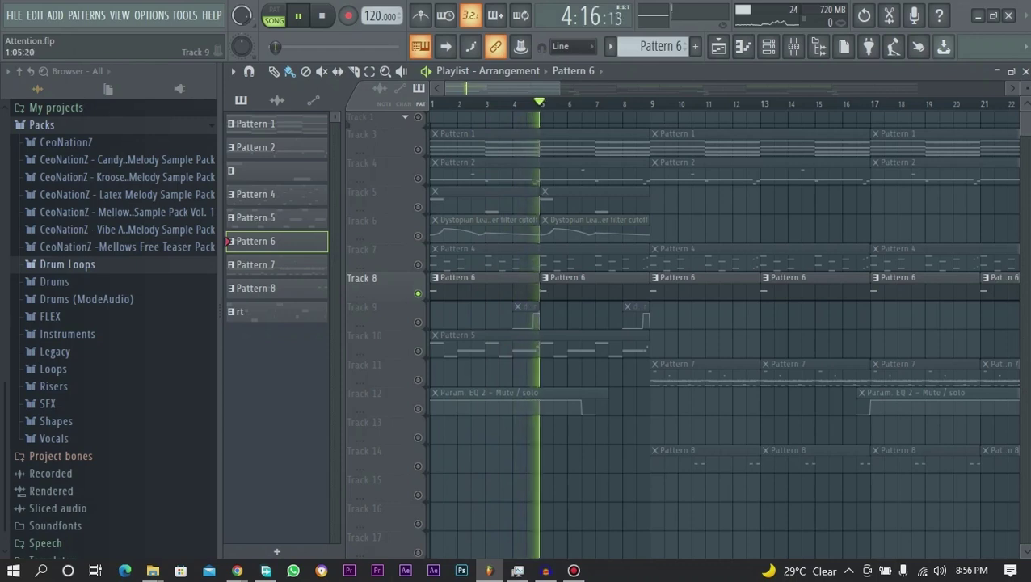
key(space)
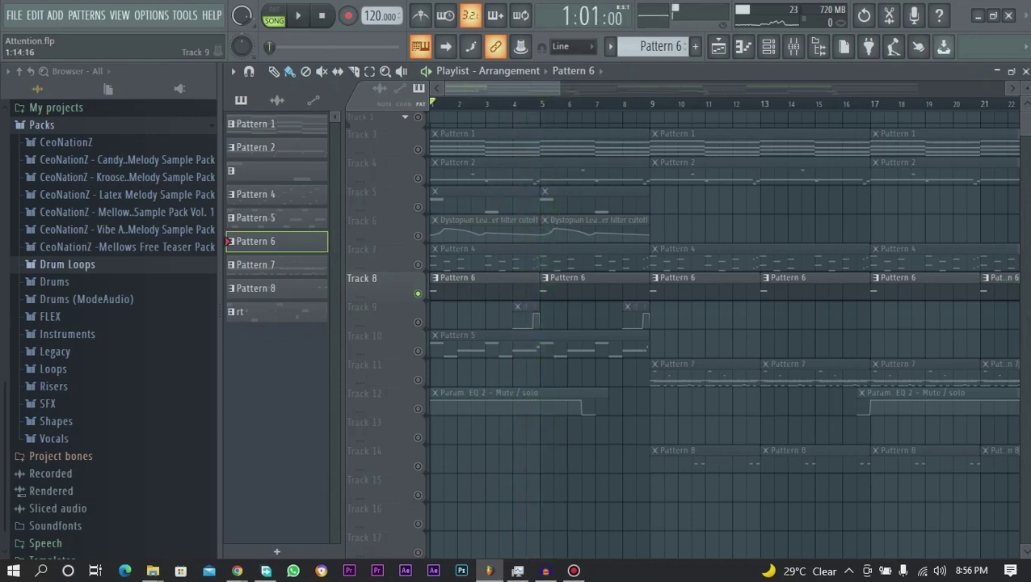
Enable Track 9 and Tracks 3 to 7 alongside Track 8, play them together and stop playback
click(418, 321)
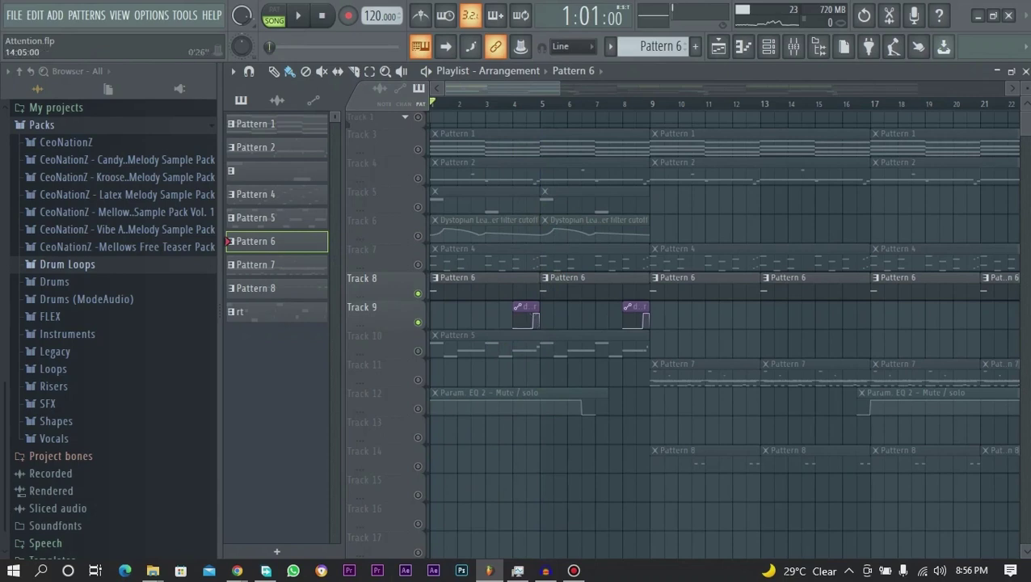
click(418, 265)
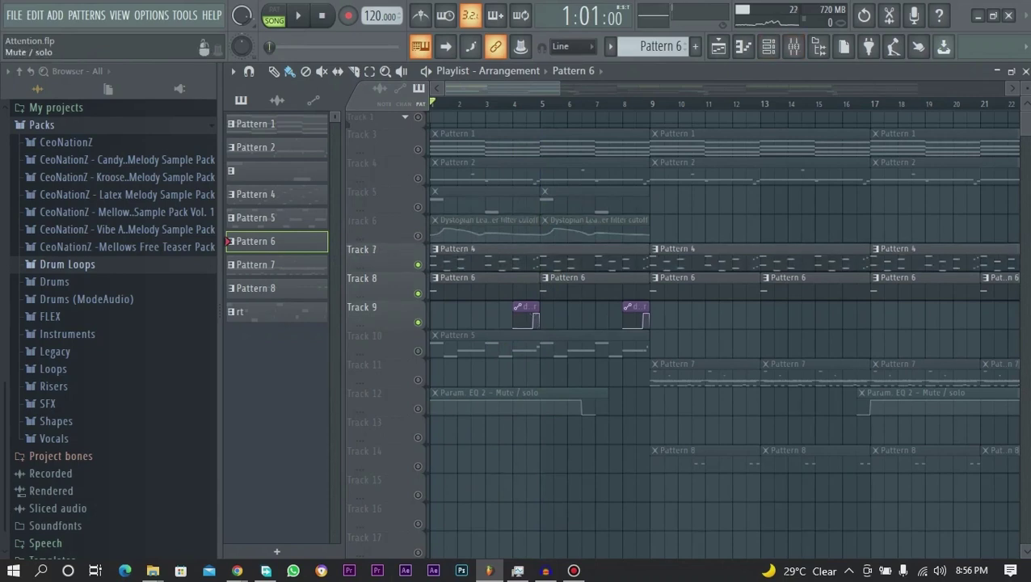
click(418, 235)
click(418, 206)
click(418, 178)
click(418, 149)
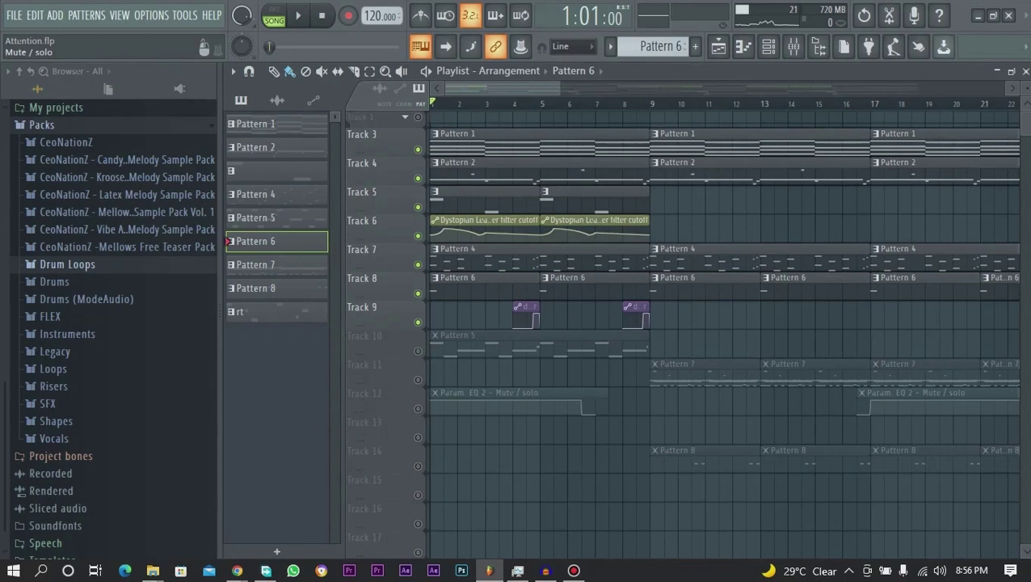
key(space)
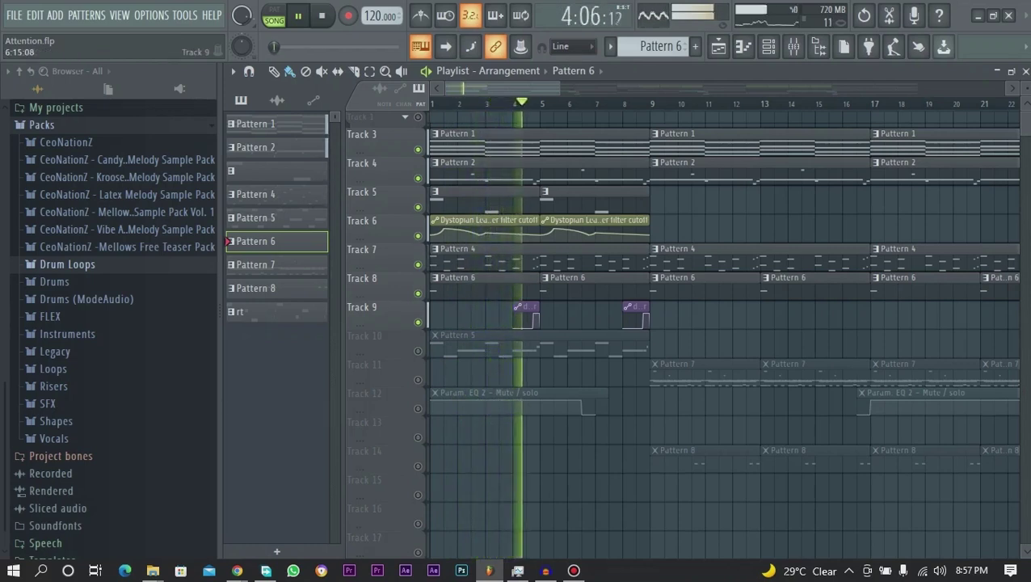
key(space)
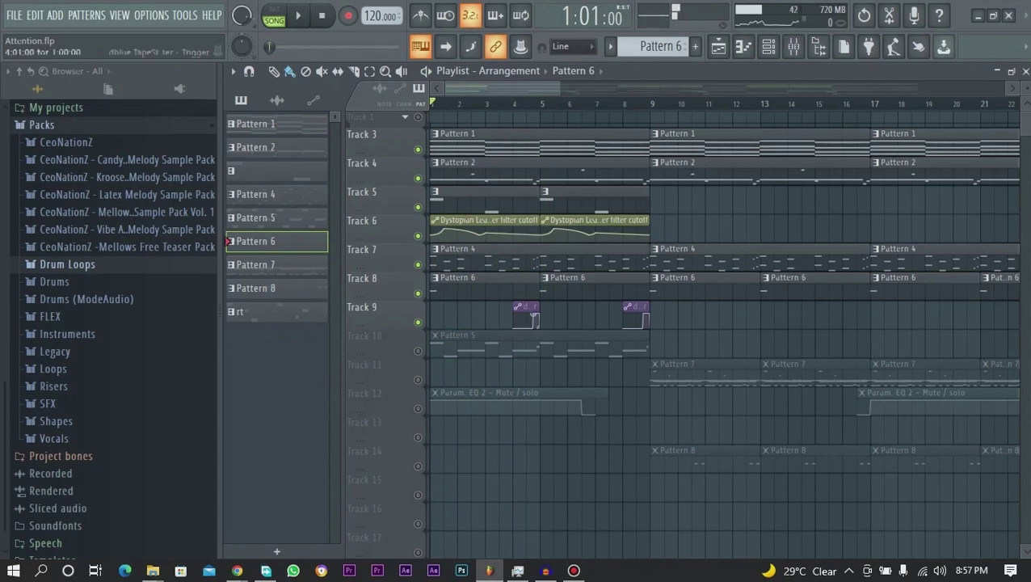
Add Track 10 to the playing mix, solo it, and review the Pattern 5 Cello notes in the piano roll
click(418, 351)
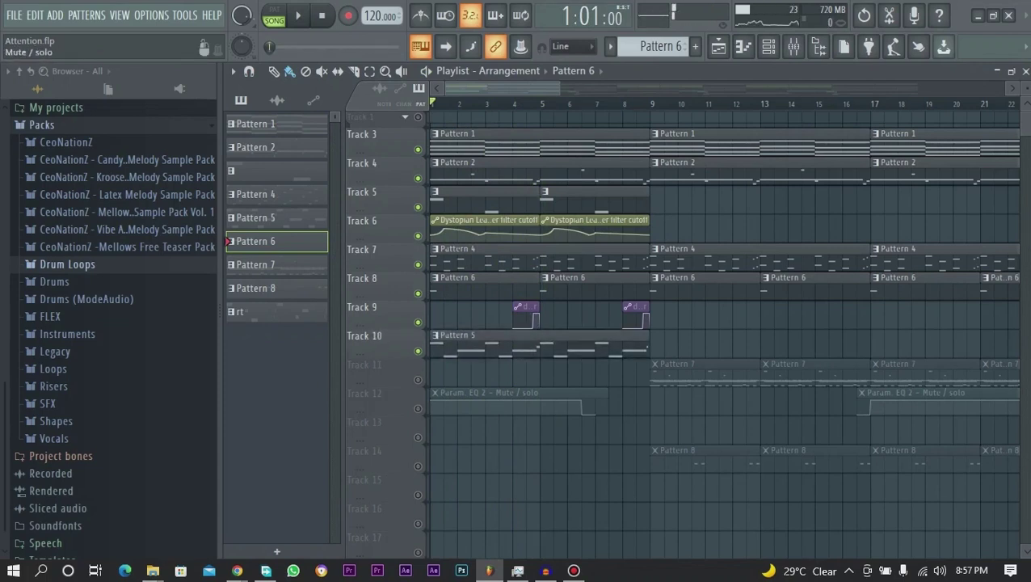
key(space)
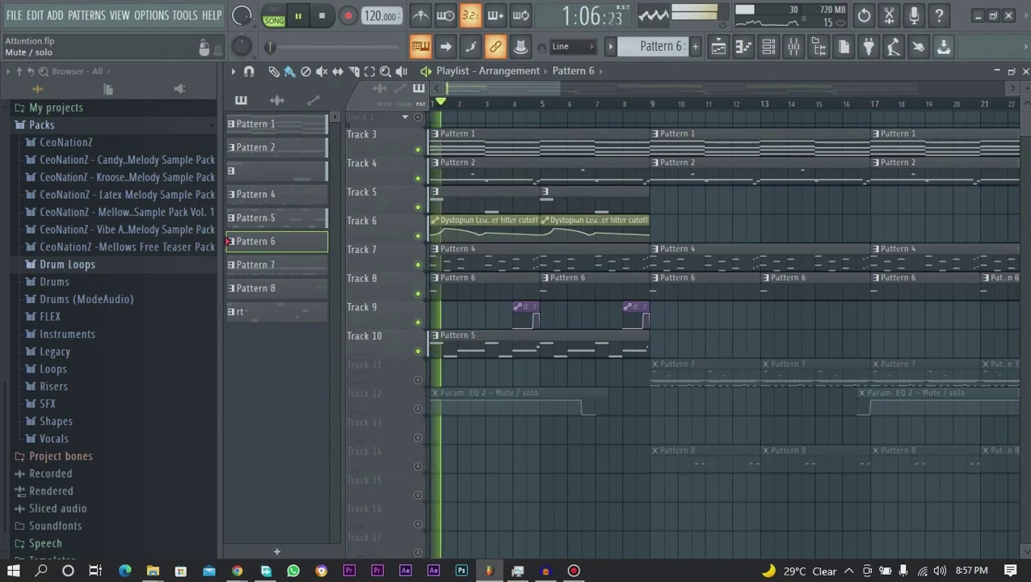
ctrl+click(418, 351)
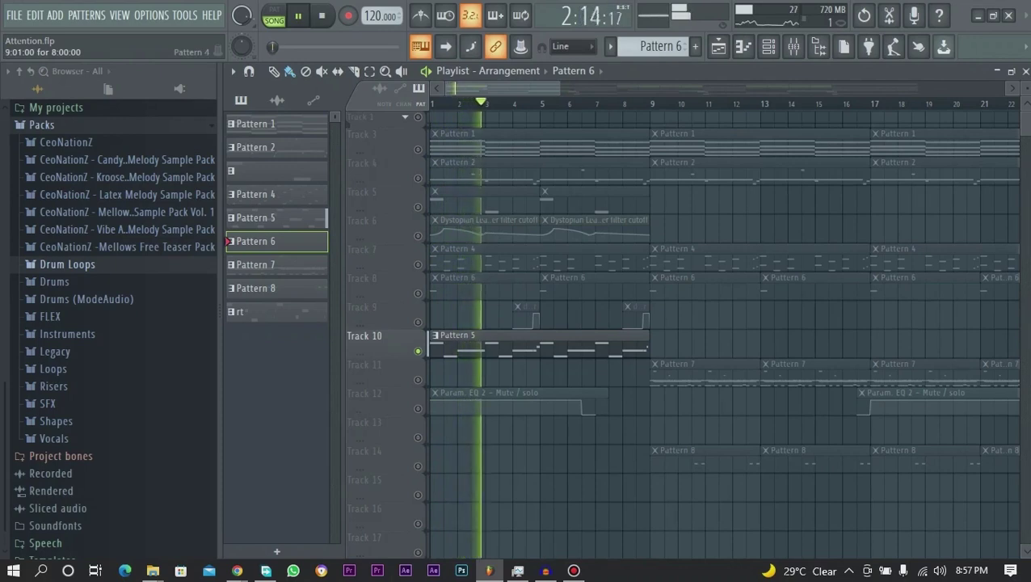
key(space)
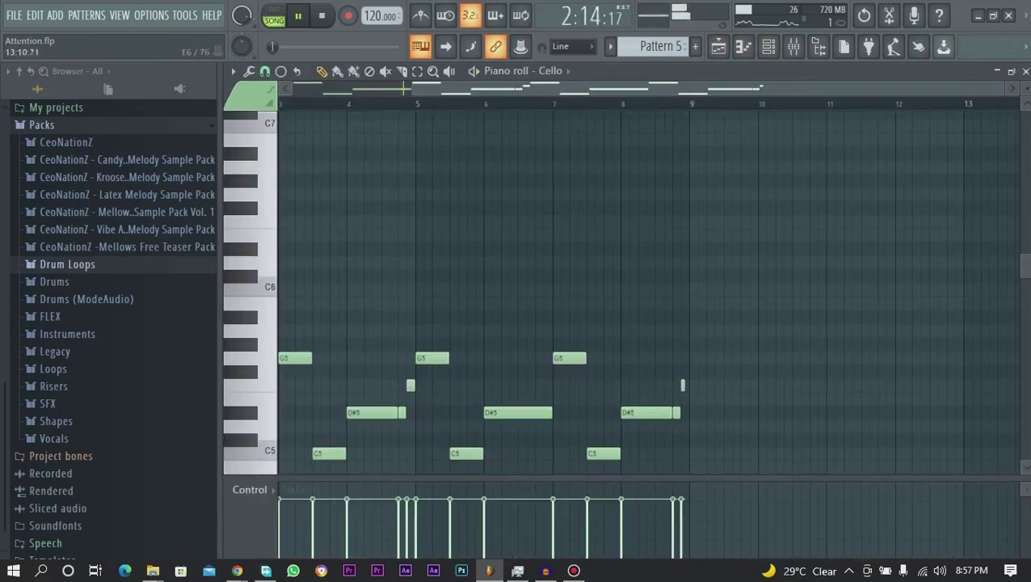
drag(1025, 265, 1026, 291)
drag(717, 88, 600, 88)
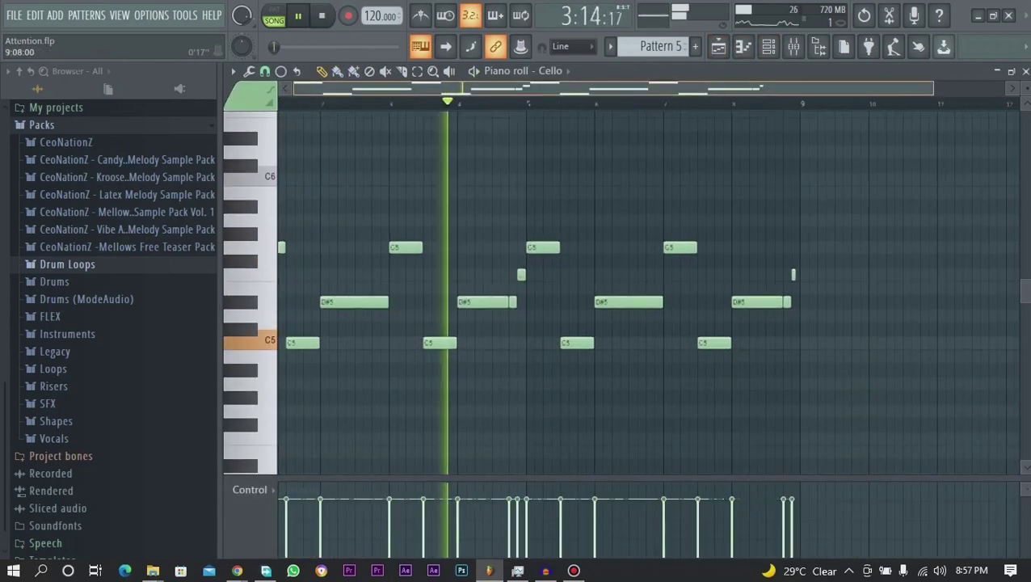
Inspect the Cello channel's FLEX preset and its mixer effect chain, then return to the playlist and stop playback
key(F6)
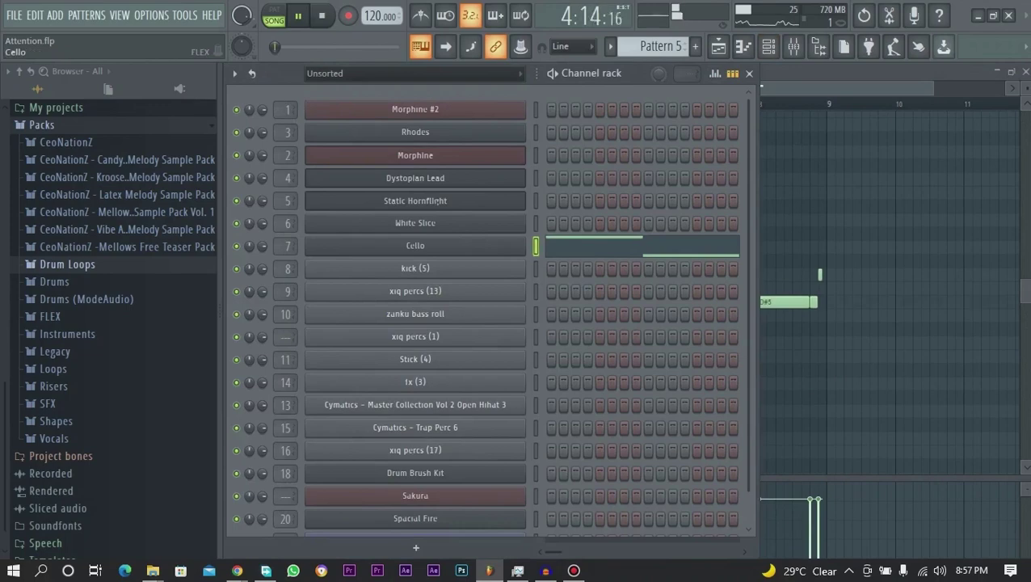
click(423, 246)
drag(436, 190, 349, 94)
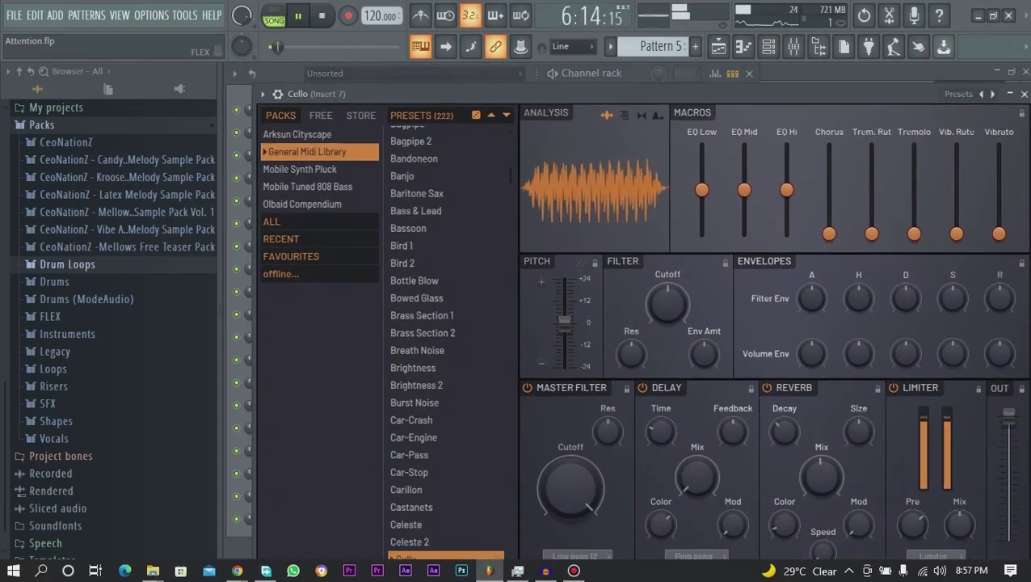
click(749, 73)
click(794, 47)
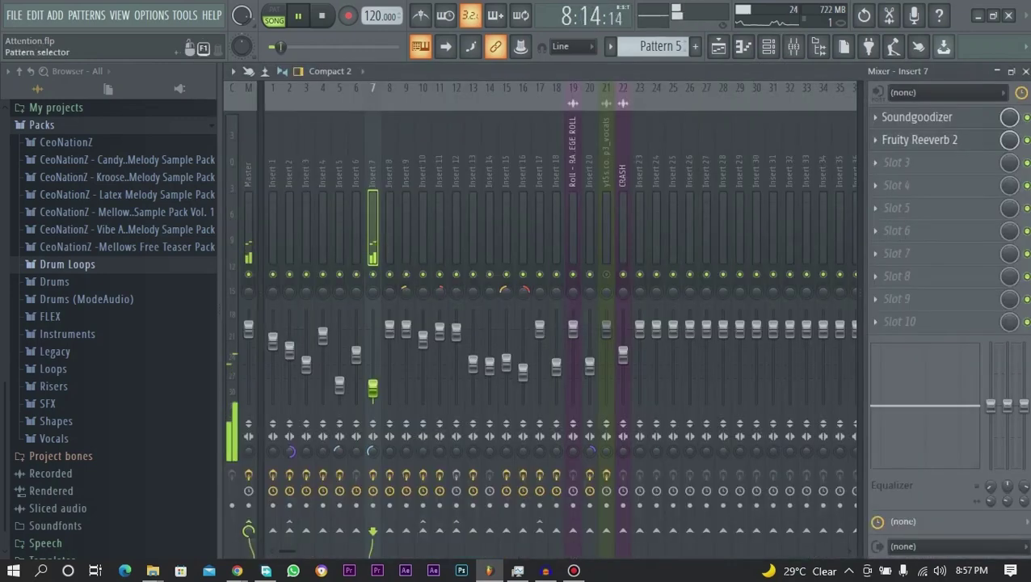
click(719, 46)
key(space)
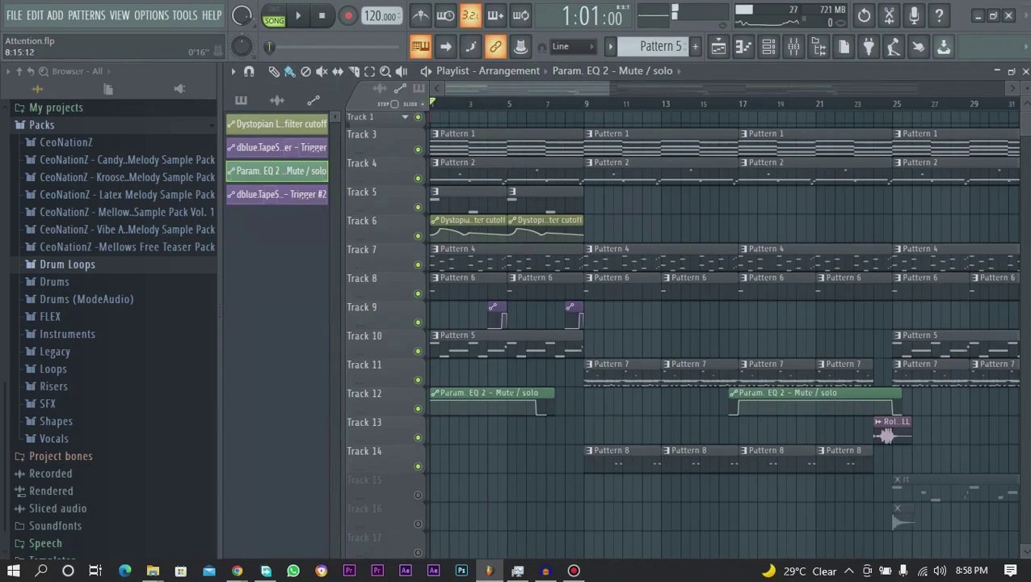
Limit playback to bars 9 to 17 in the playlist, solo Track 11 and listen to its Pattern 7 clips
drag(585, 103, 739, 104)
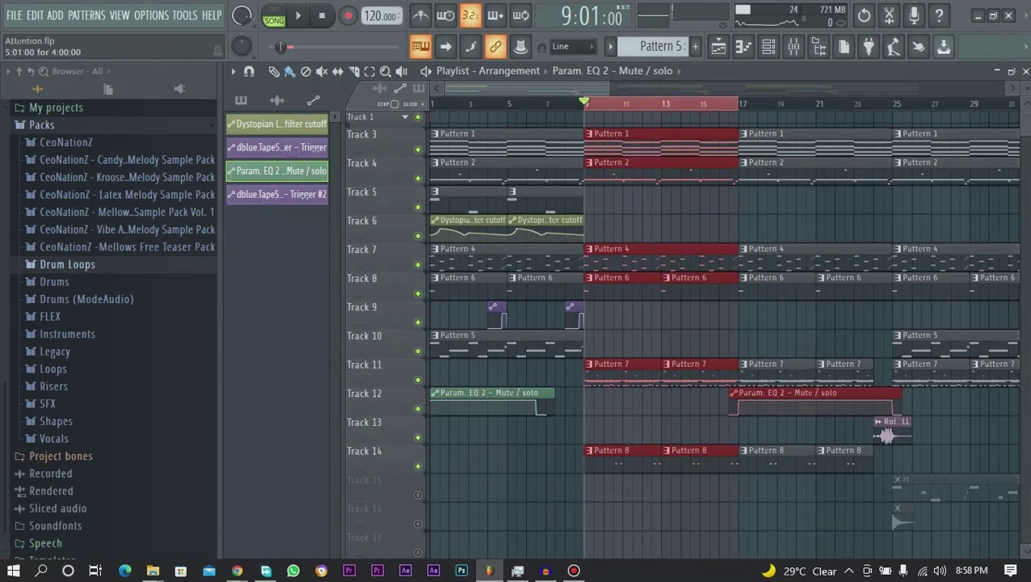
ctrl+click(621, 229)
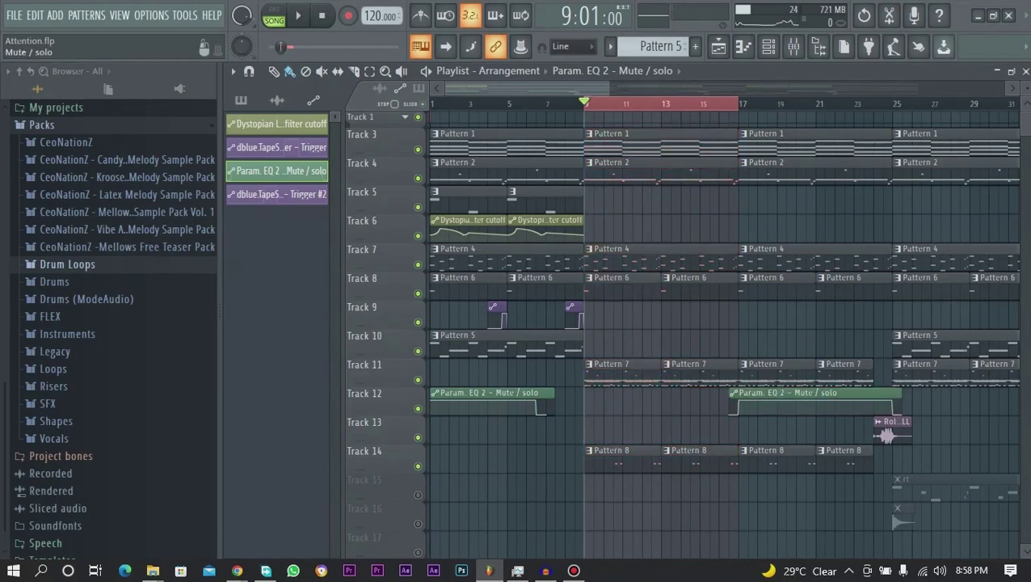
right_click(418, 380)
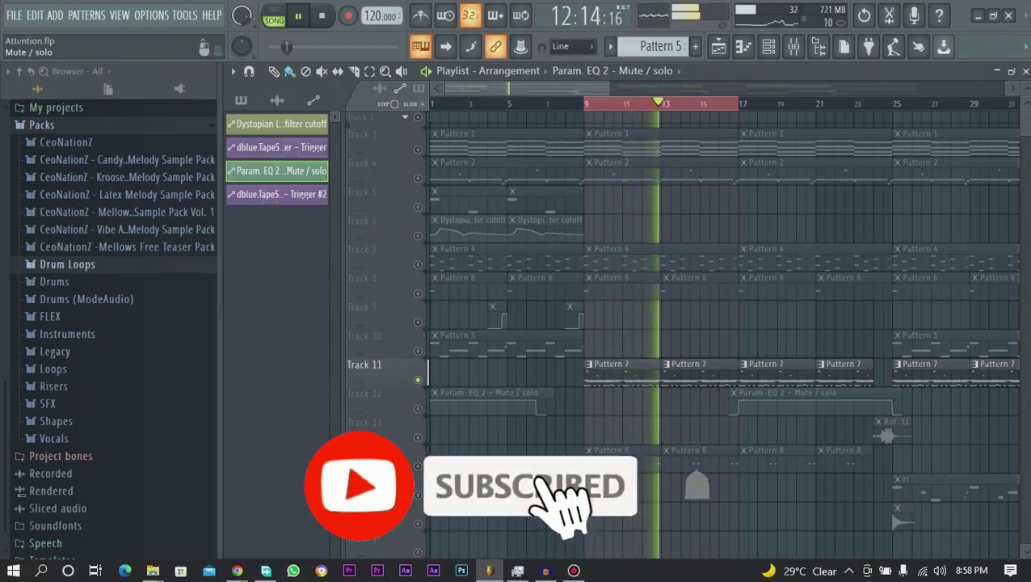
key(space)
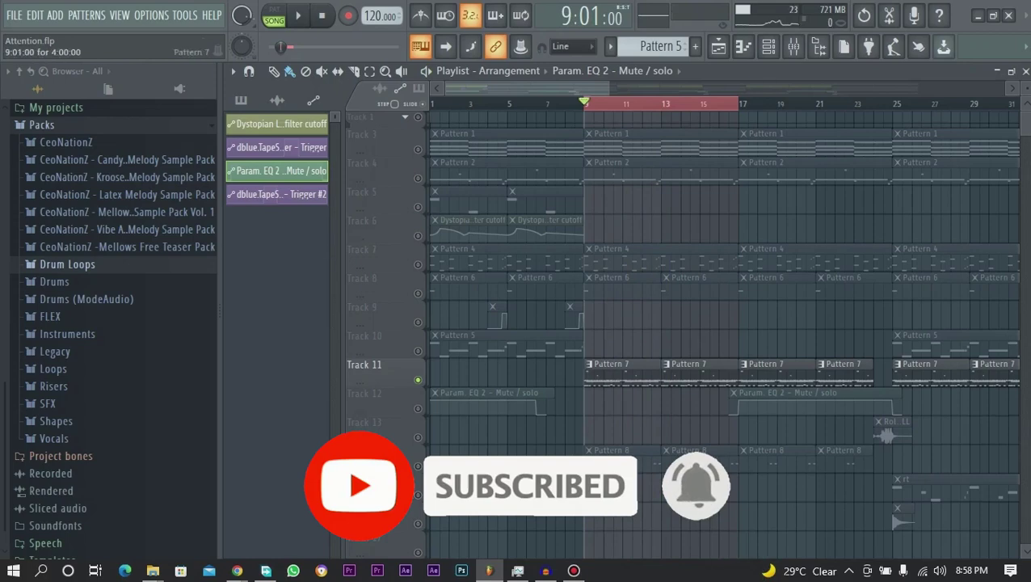
Open Pattern 7 from Track 11 in the piano roll and review its kick (5) and xiq percs (13) notes during playback
double_click(623, 374)
scroll(521, 330, right, 1)
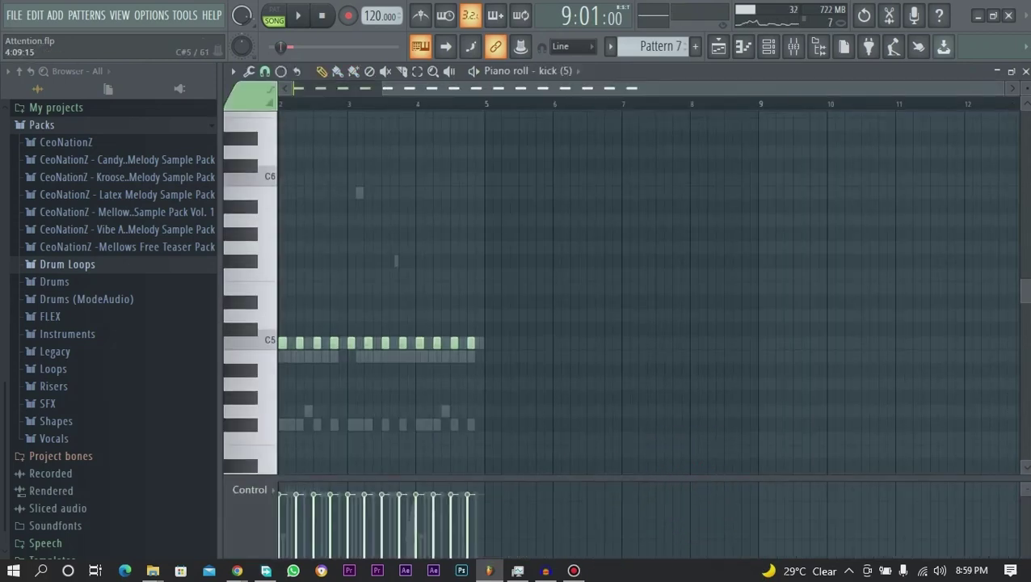
scroll(622, 323, left, 1)
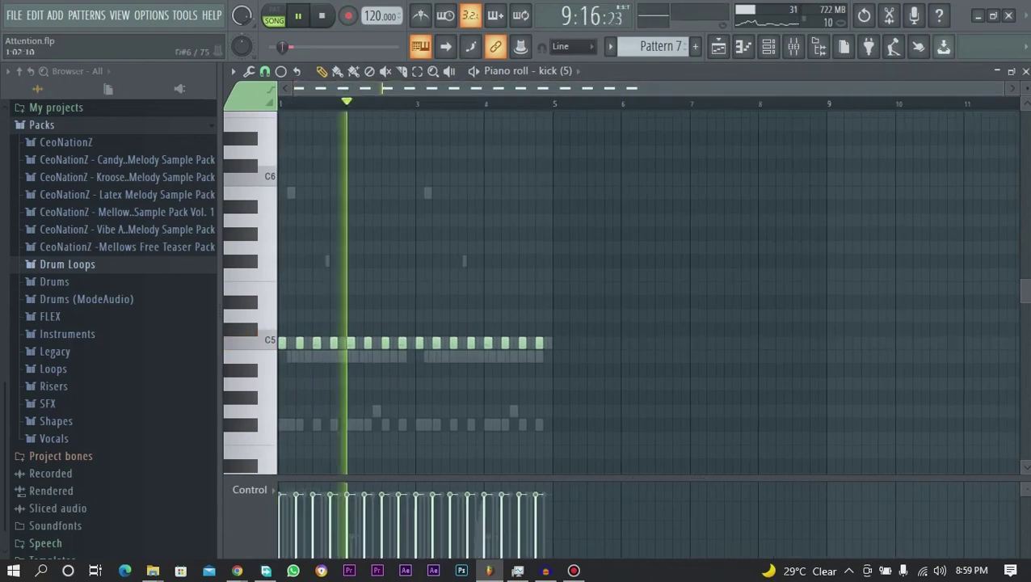
click(540, 71)
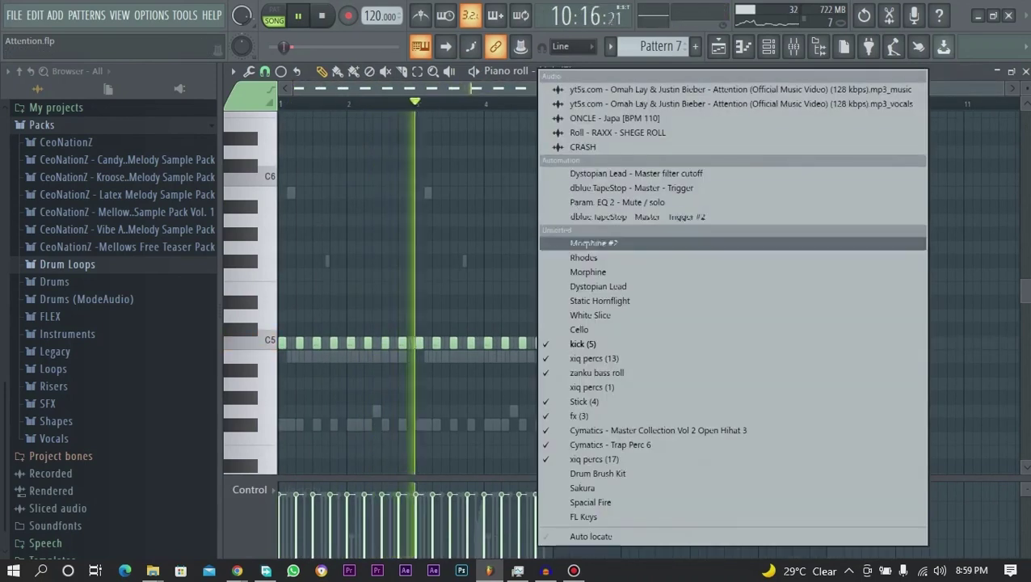
click(594, 358)
key(space)
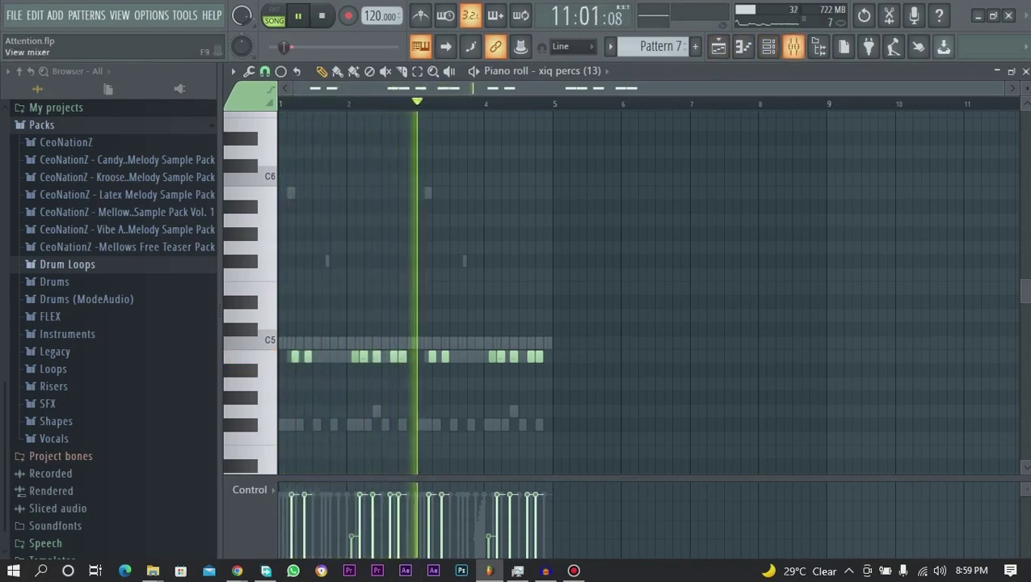
Check the drum insert levels and the Insert 9 effect chain in the mixer, with a brief look at the playlist
click(793, 46)
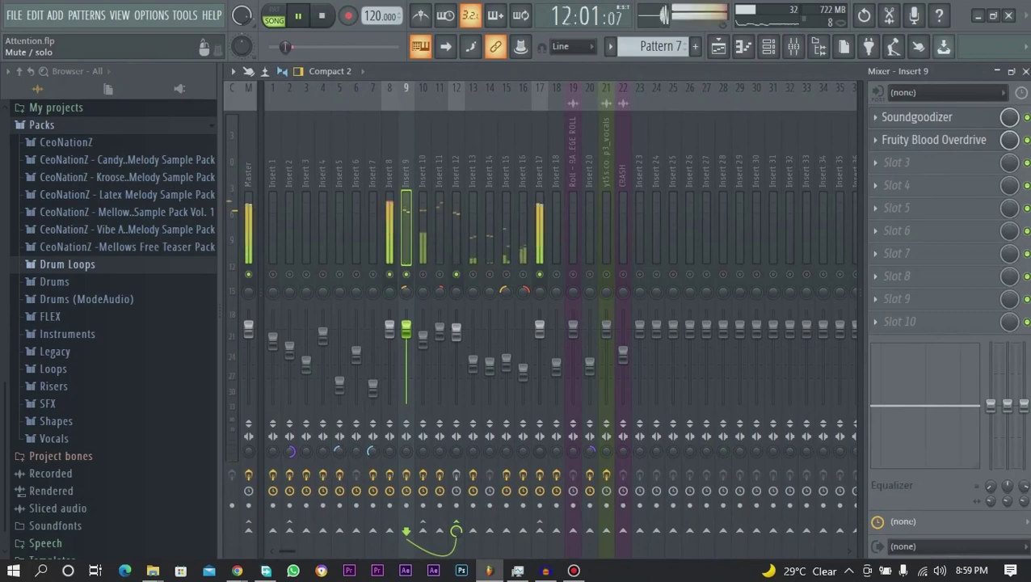
click(718, 47)
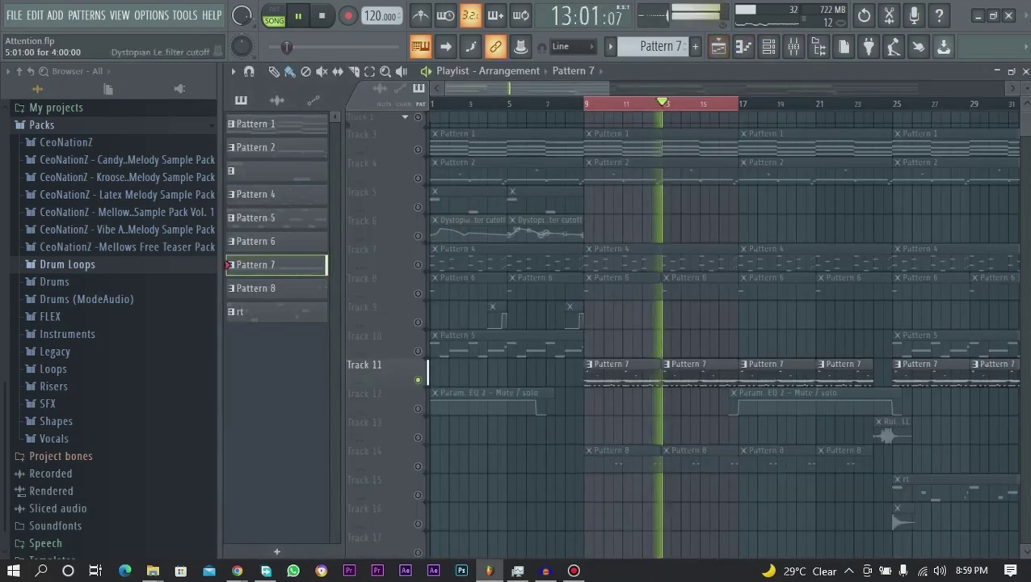
click(793, 46)
Play Pattern 7 and examine the zanku bass roll notes closely in the piano roll
click(744, 46)
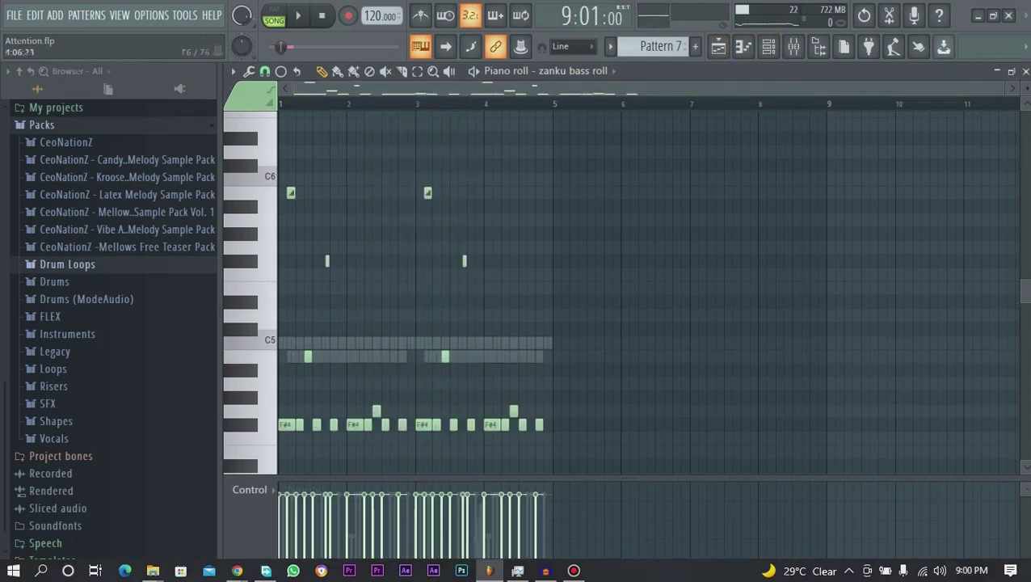
key(space)
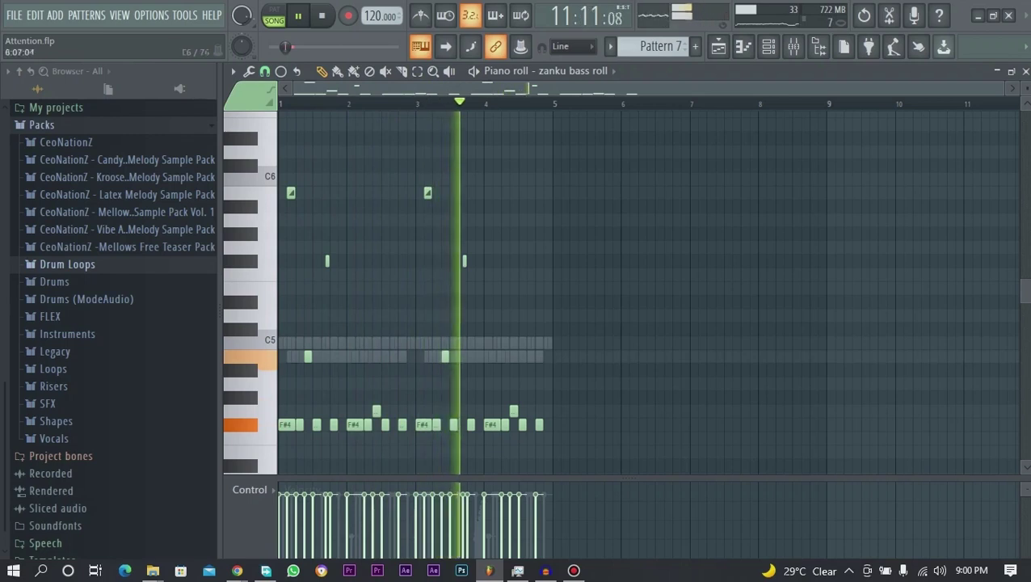
drag(1005, 88, 678, 88)
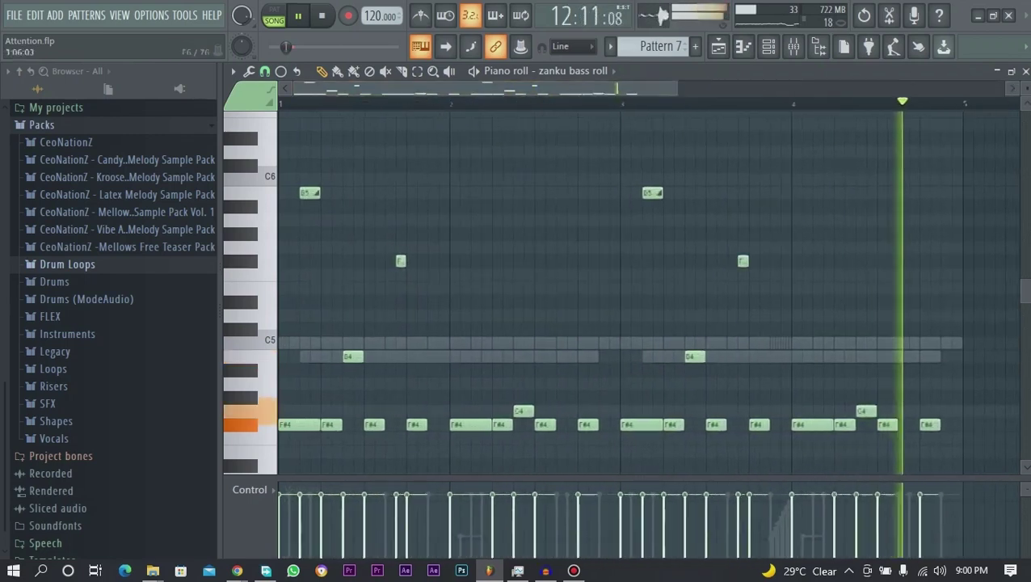
key(space)
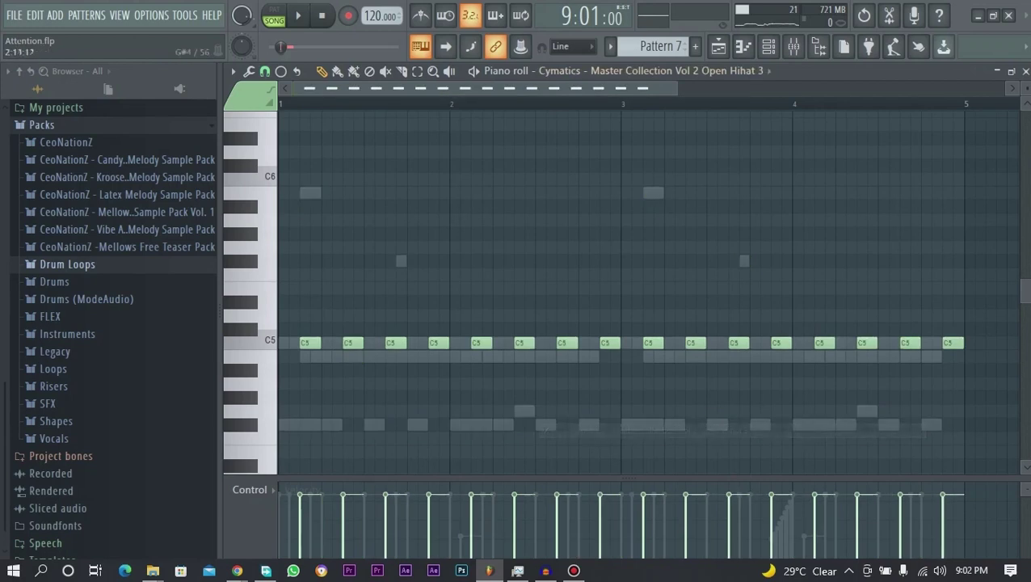
Play the Cymatics Open Hihat 3 part, check it in the mixer and return to its notes in the piano roll
key(space)
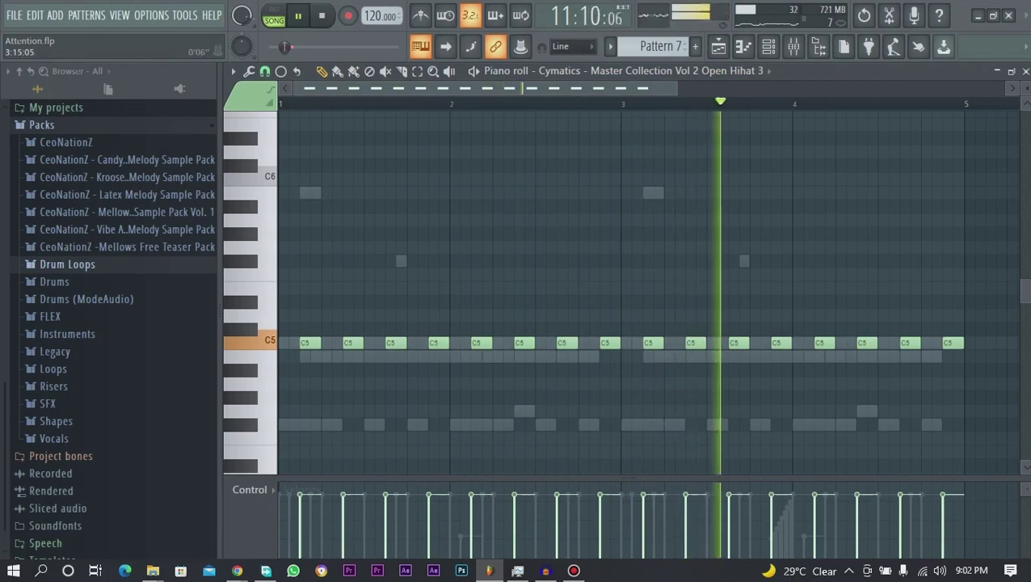
key(F9)
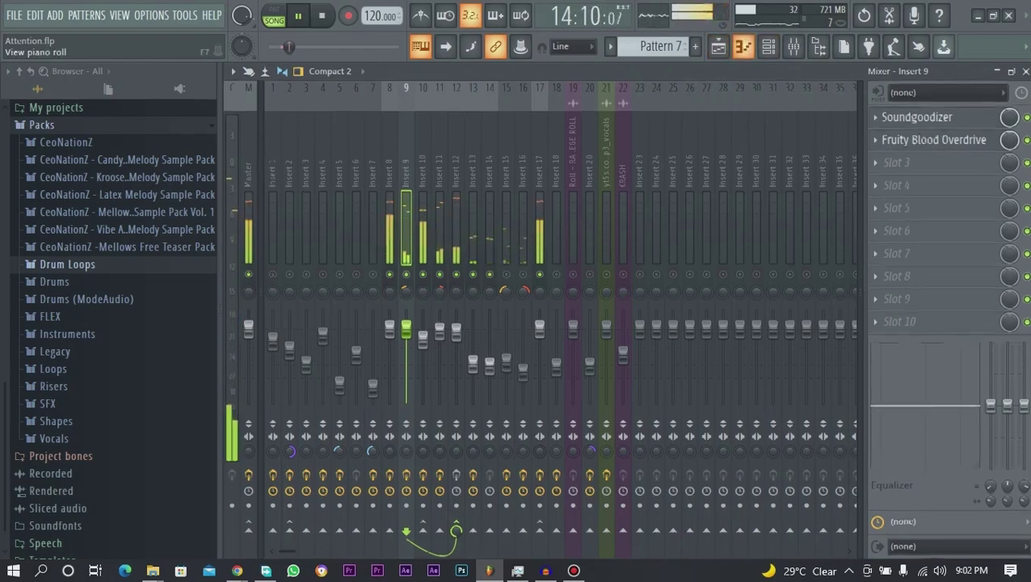
click(744, 46)
click(566, 71)
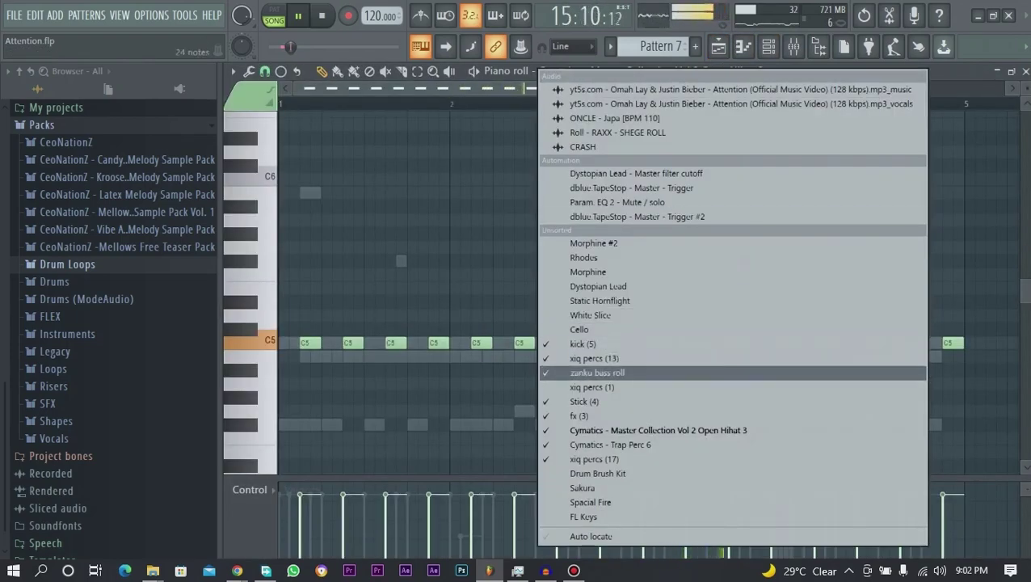
click(658, 430)
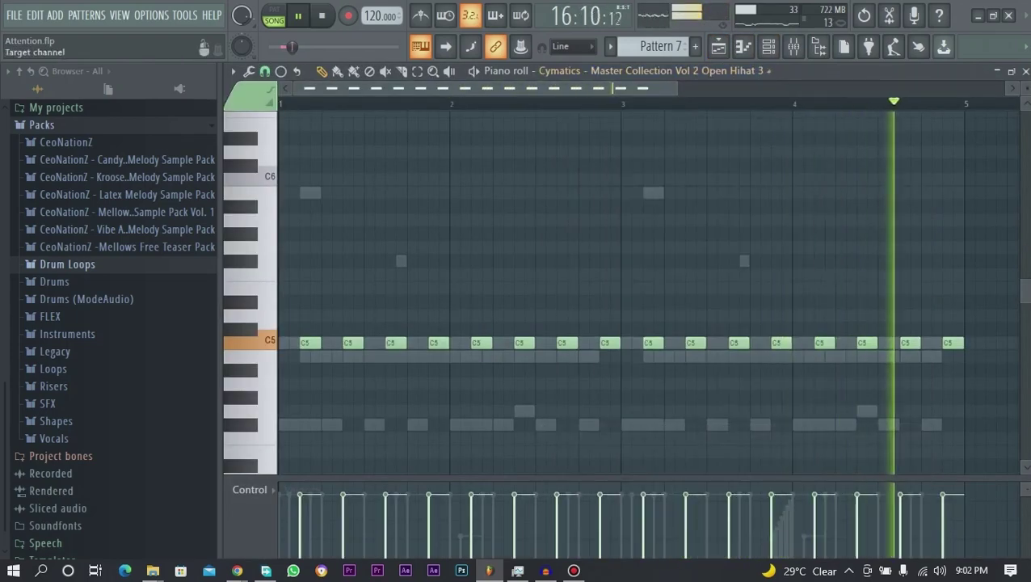
Switch the piano roll to the fx (3) channel and view its full pattern during playback
click(557, 71)
click(575, 416)
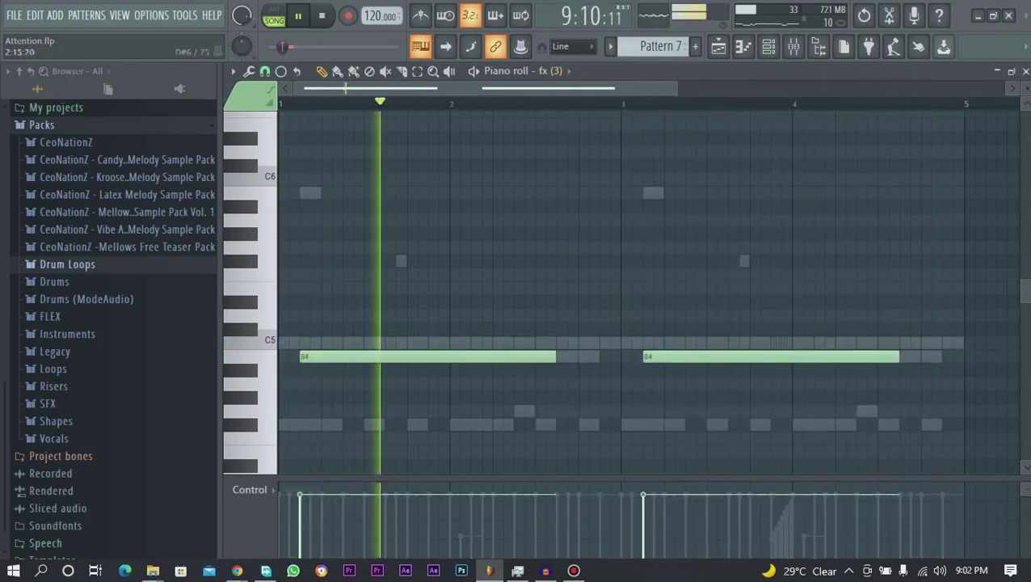
drag(676, 88, 765, 88)
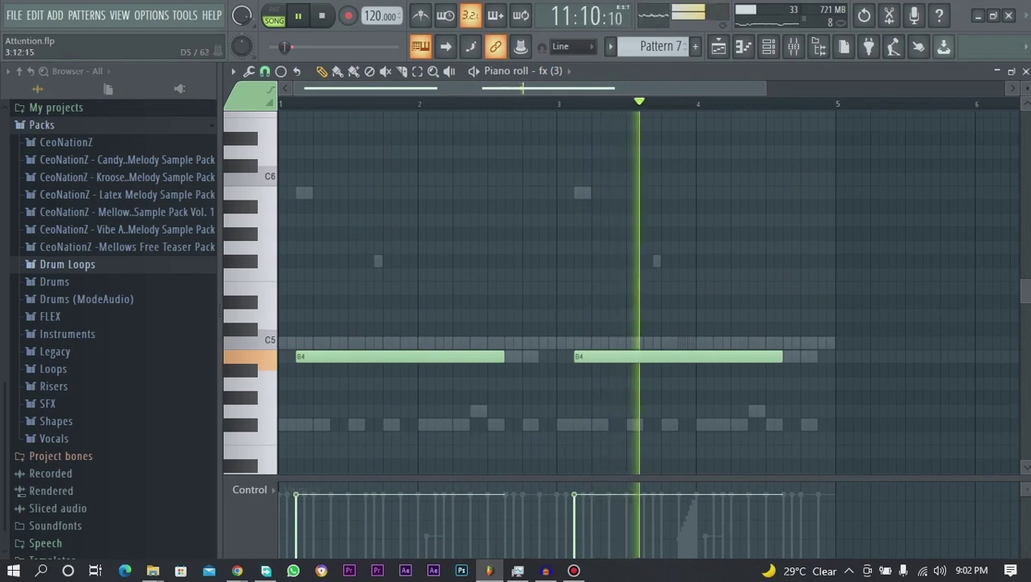
Check the percussion channels in the mixer and channel rack and display the Cymatics - Trap Perc 6 notes in the piano roll
key(F9)
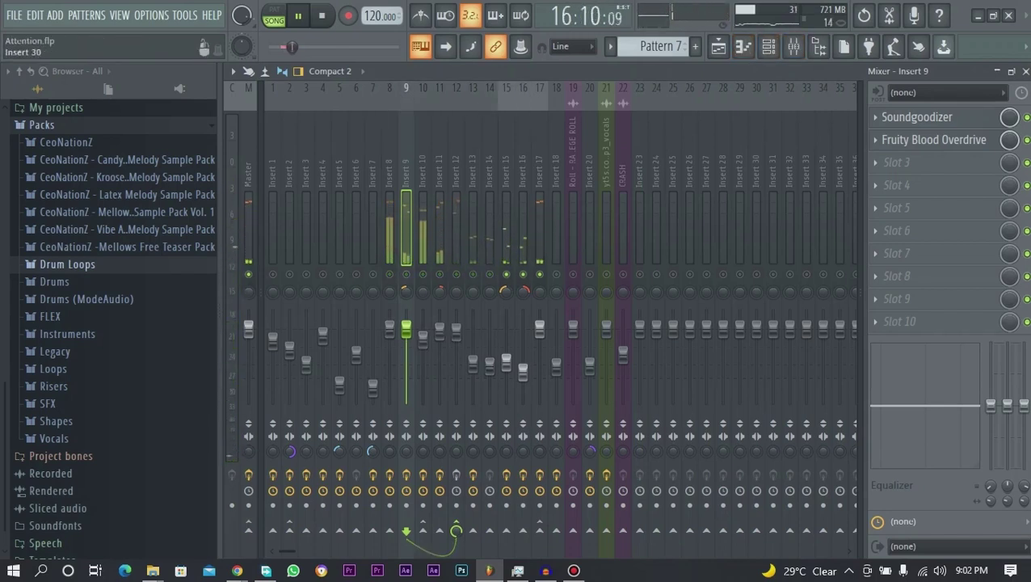
click(769, 47)
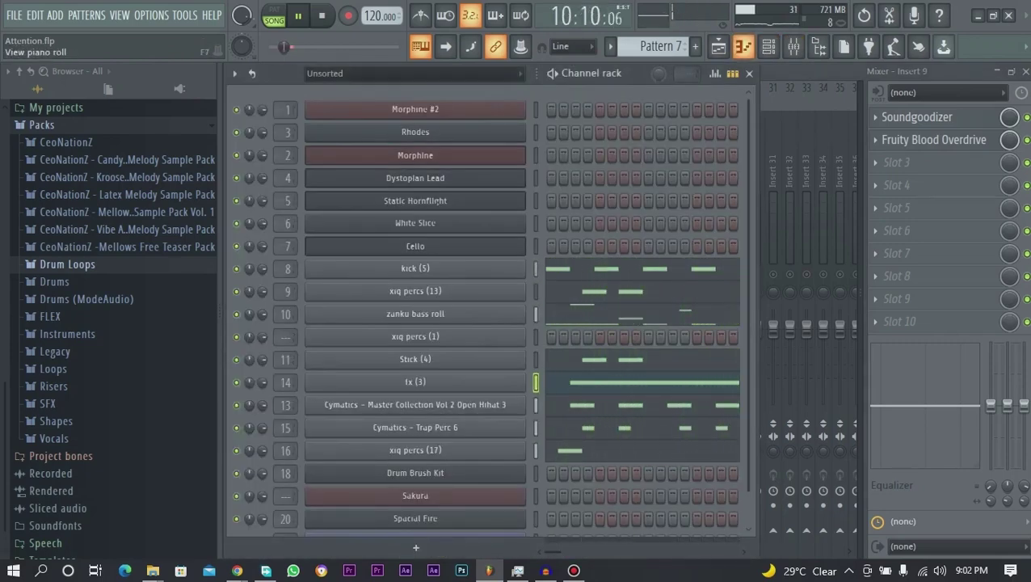
click(743, 47)
click(542, 72)
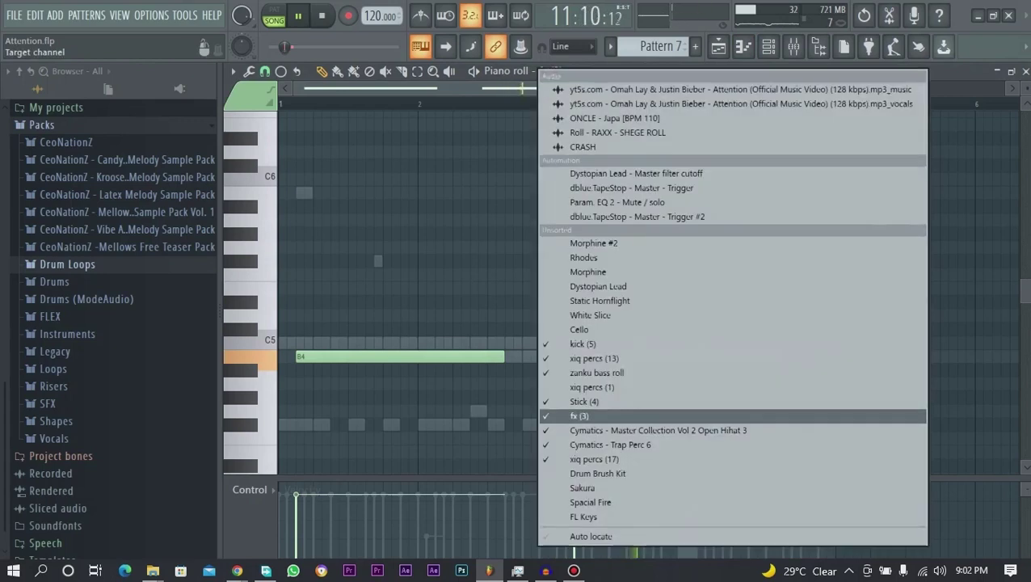
click(610, 445)
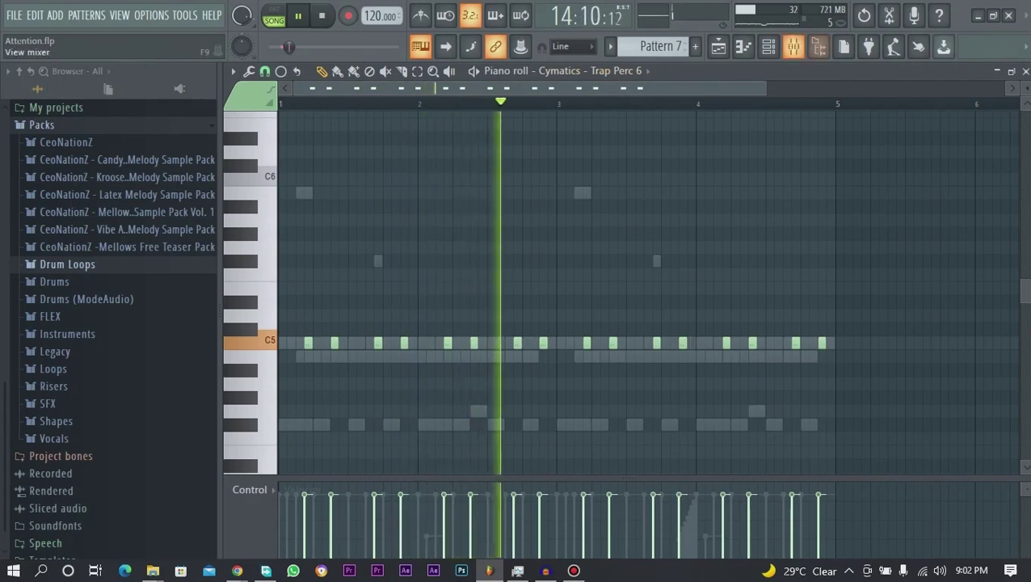
Check the mixer levels, review the xiq percs (17) notes in the piano roll and stop playback
key(F9)
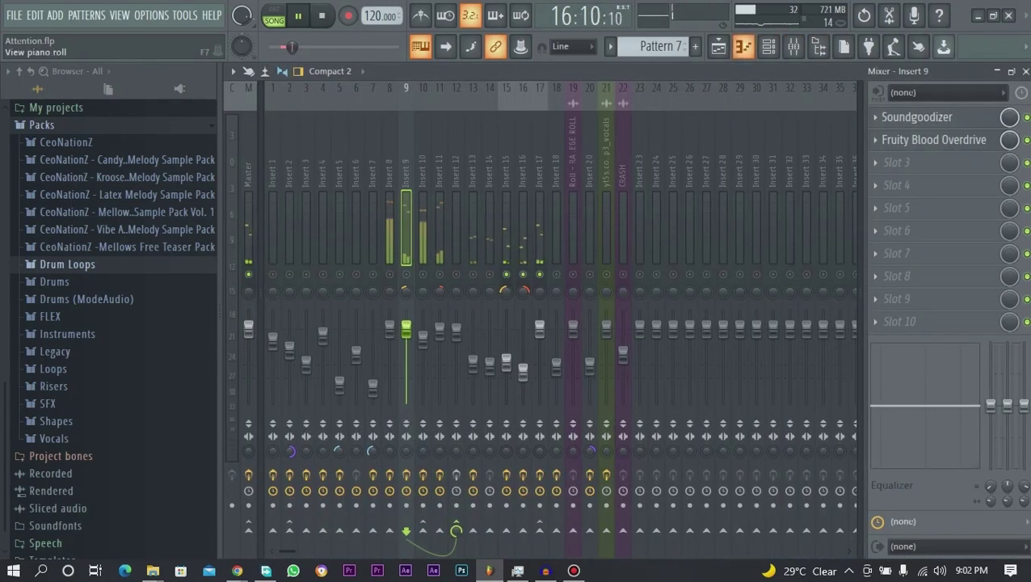
click(743, 47)
click(590, 71)
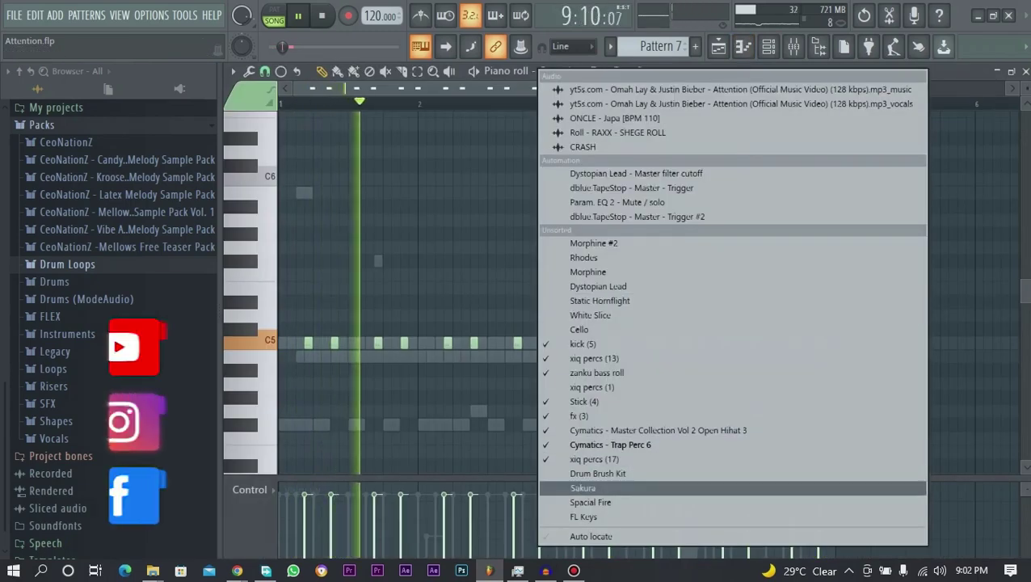
click(594, 459)
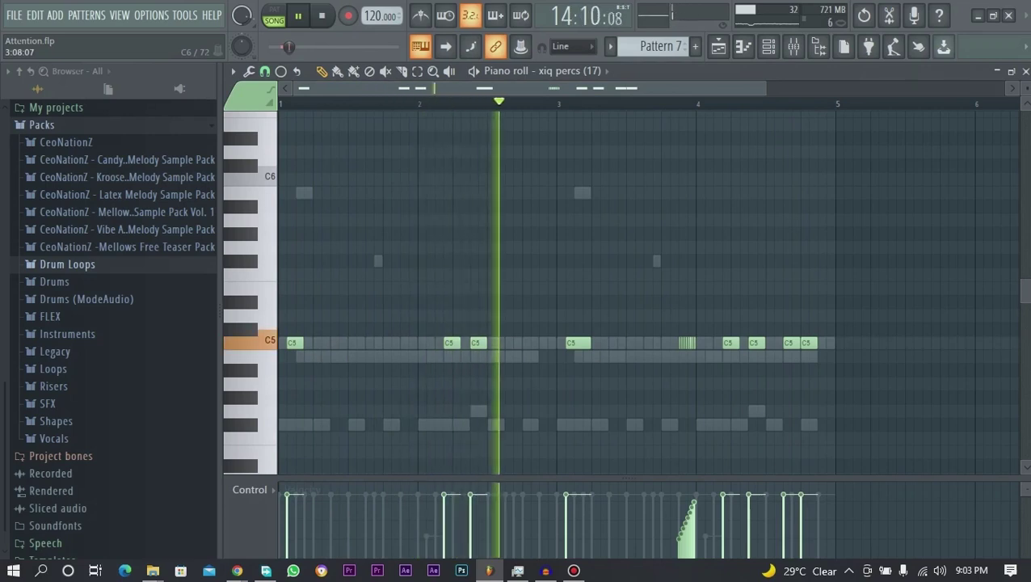
key(space)
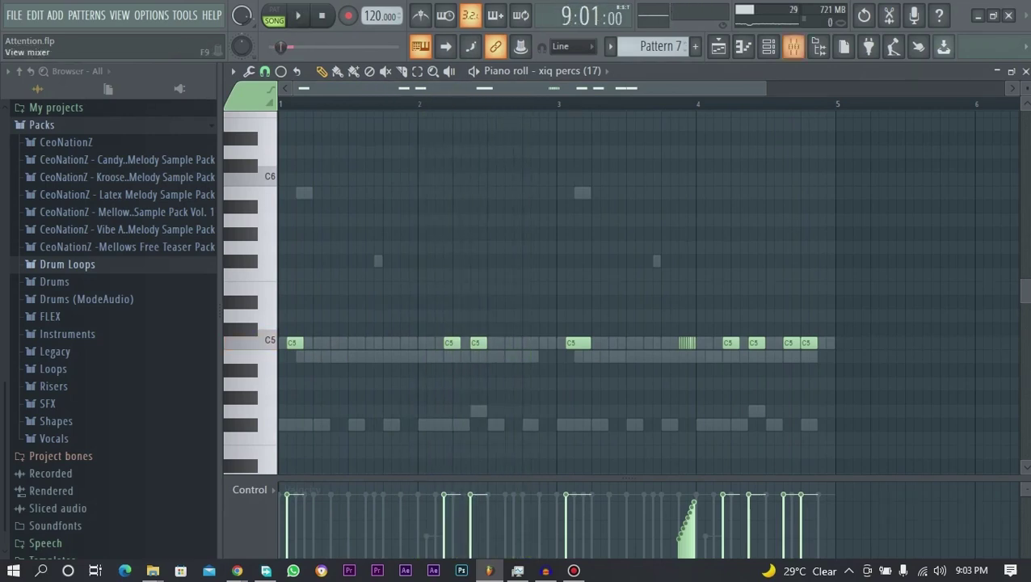
Return to the playlist, play the soloed Track 11 over bars 9 to 17 and stop playback
key(F9)
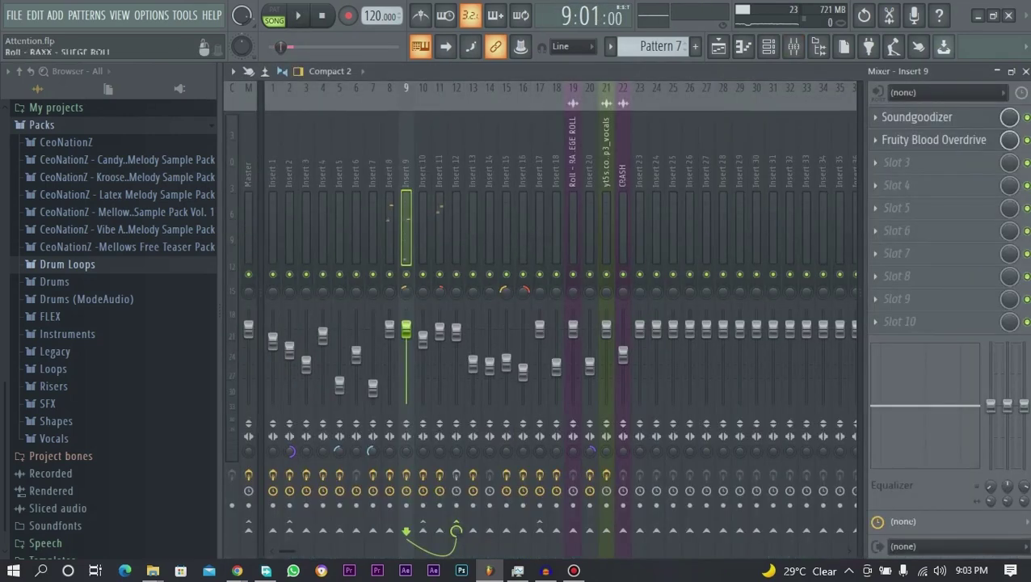
click(718, 46)
key(space)
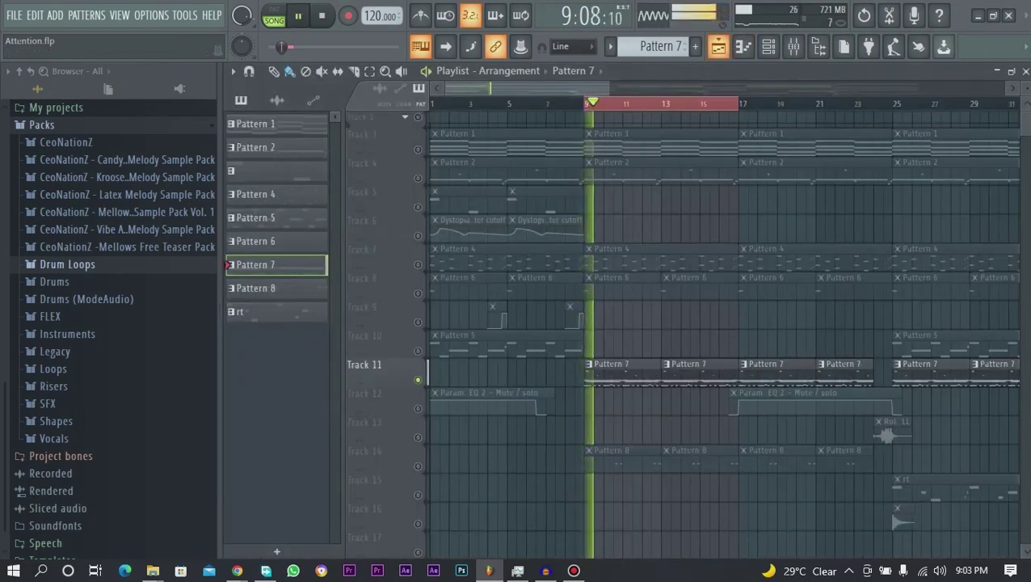
scroll(723, 331, right, 3)
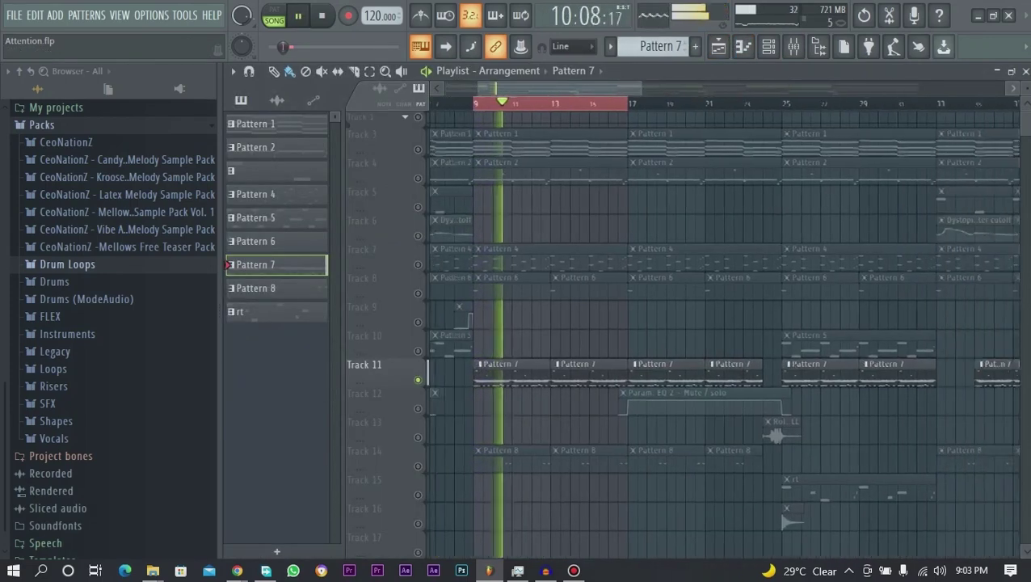
drag(642, 87, 574, 87)
key(space)
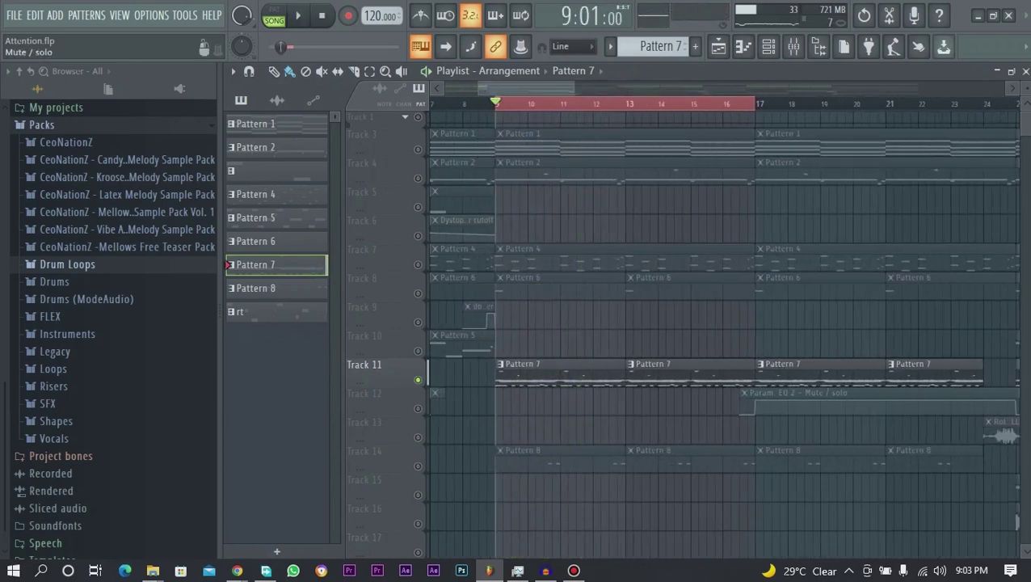
Unsolo Track 11, mute Track 14, and listen to the remaining tracks together before stopping playback
right_click(418, 380)
click(417, 466)
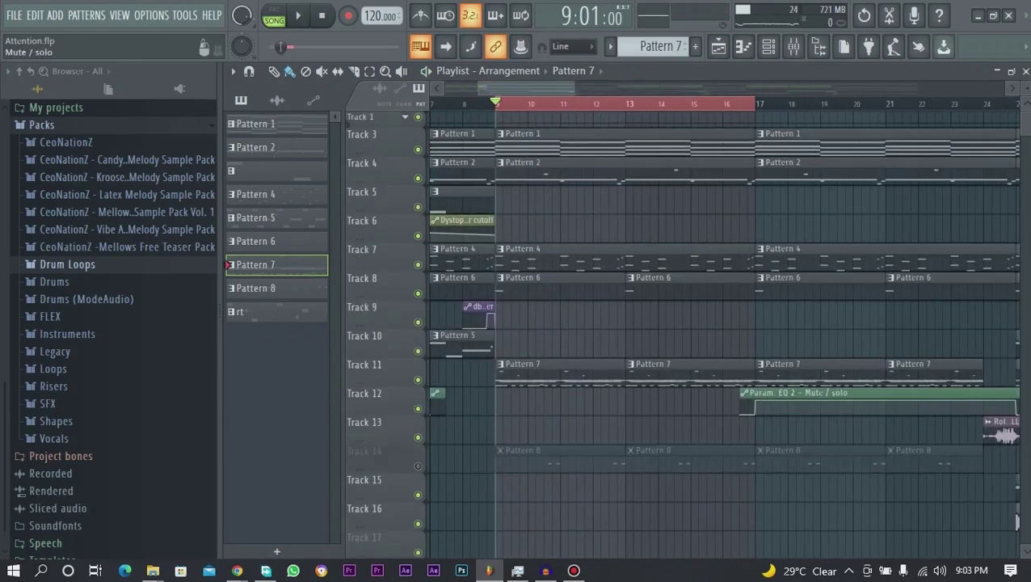
key(space)
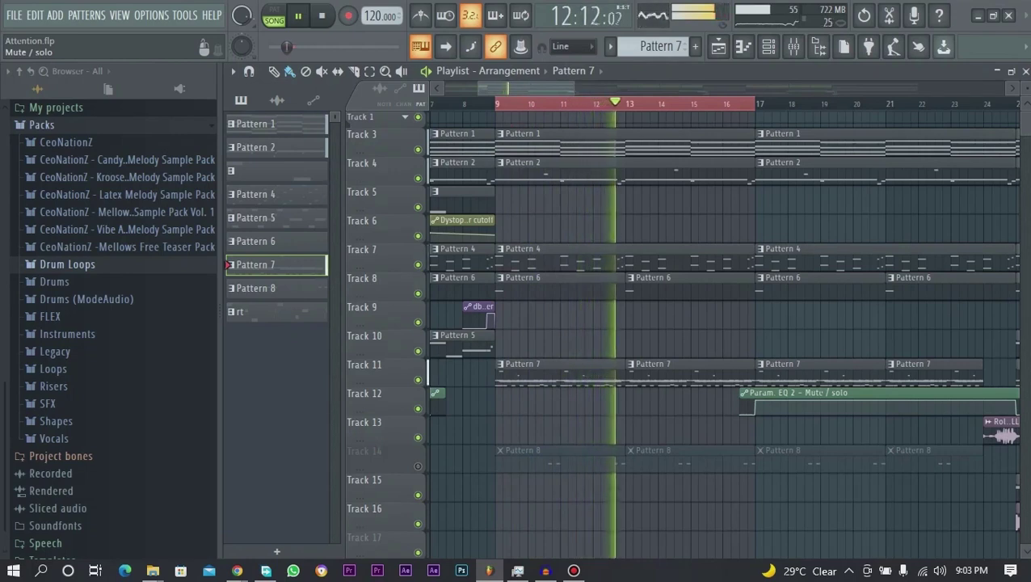
key(space)
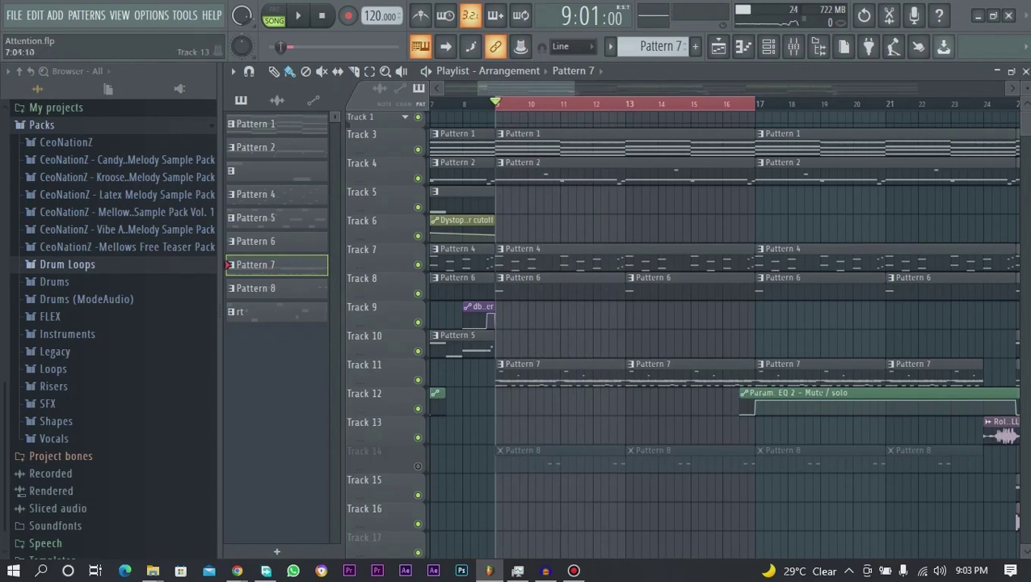
Solo Track 14 to hear its Pattern 8 clips, restore all the tracks and play the full mix from bar 9
right_click(417, 465)
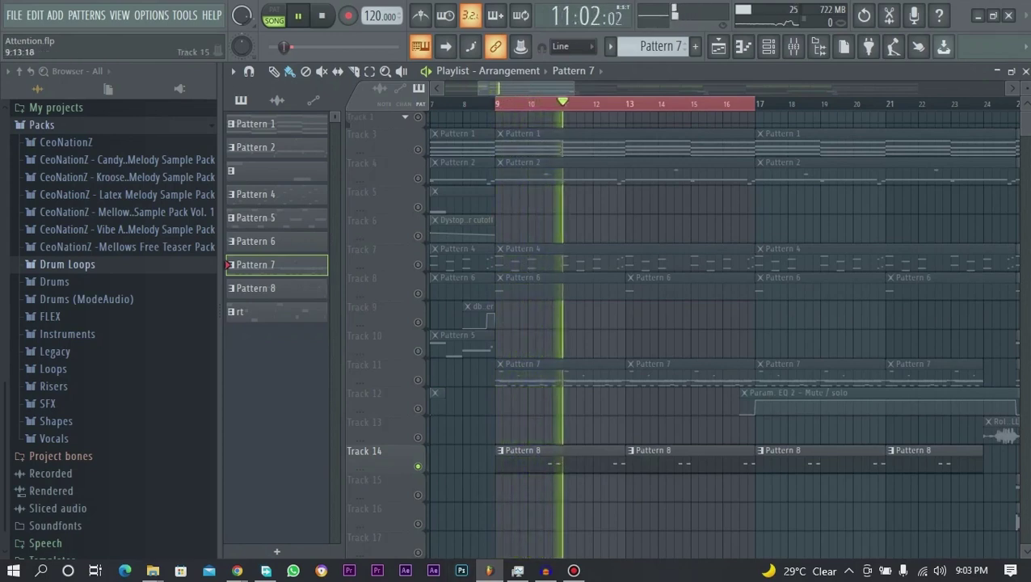
key(space)
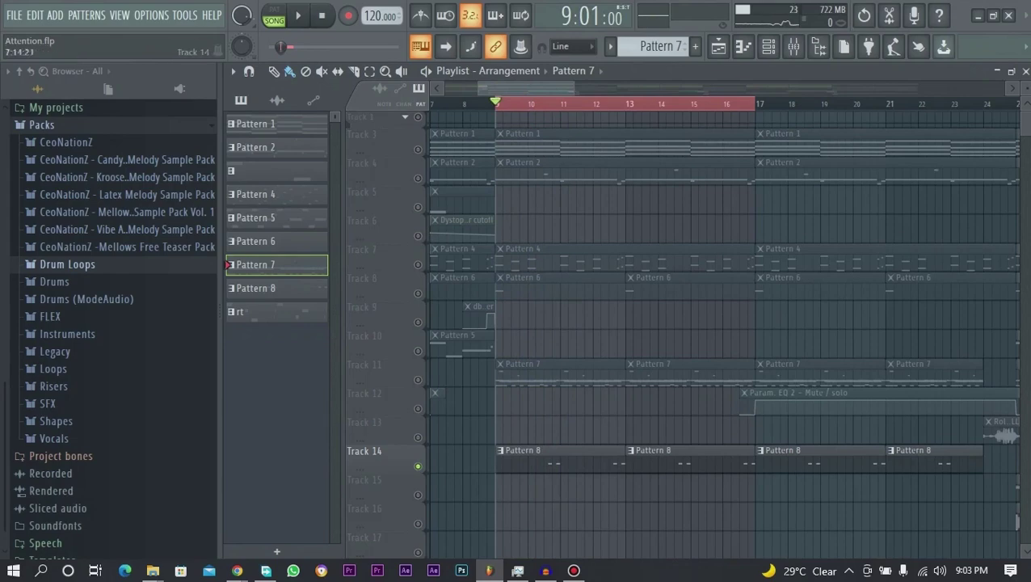
right_click(418, 466)
right_click(417, 466)
right_click(417, 466)
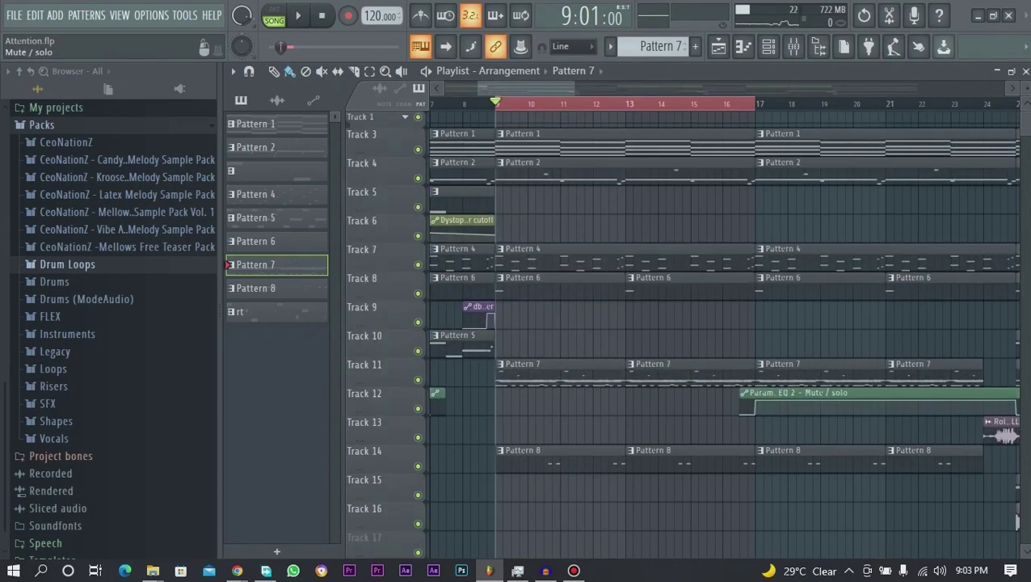
key(space)
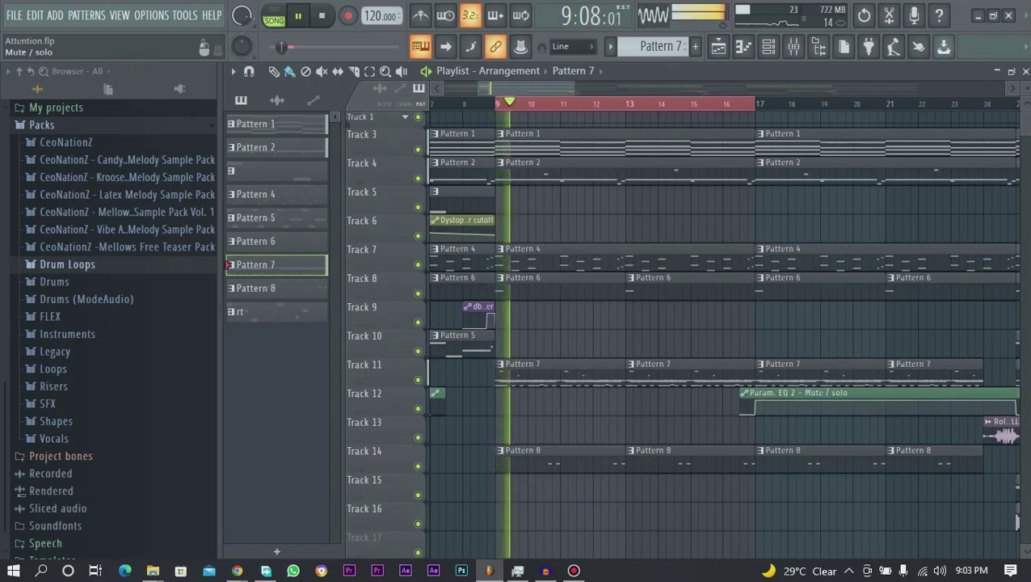
Look over the wider arrangement while the full mix plays, and stop playback
scroll(418, 466, down, 4)
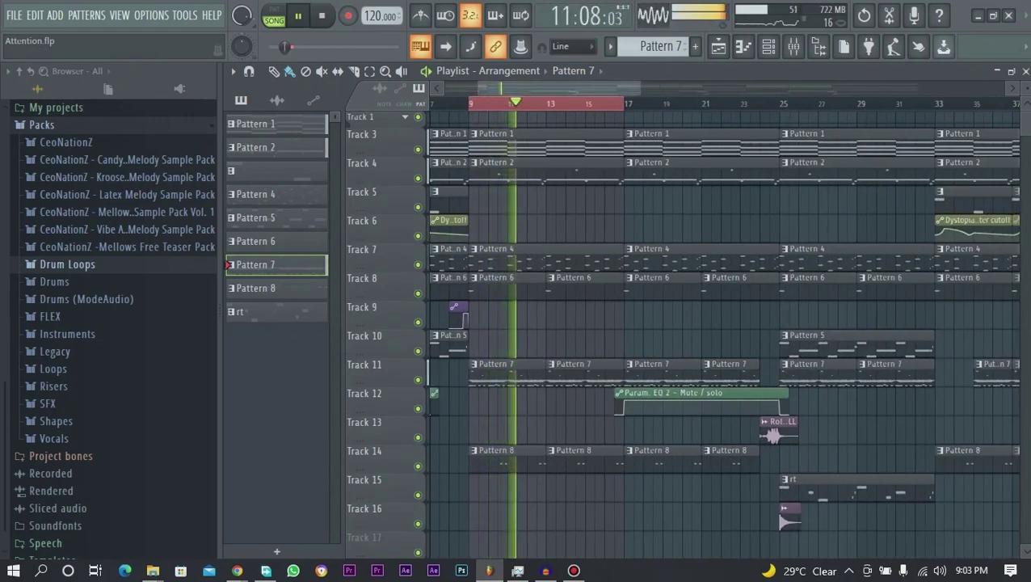
scroll(724, 324, down, 2)
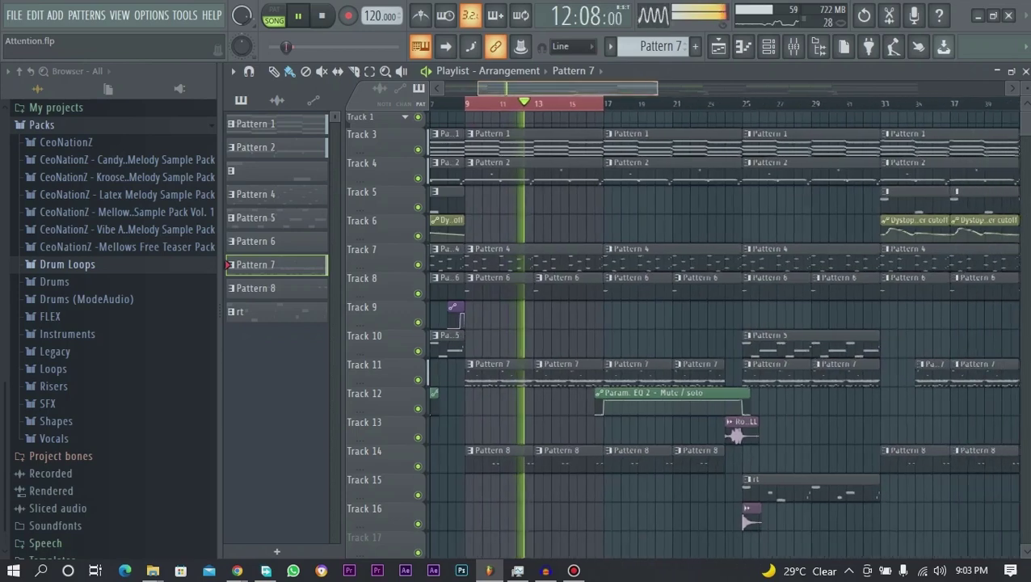
scroll(724, 324, up, 1)
key(space)
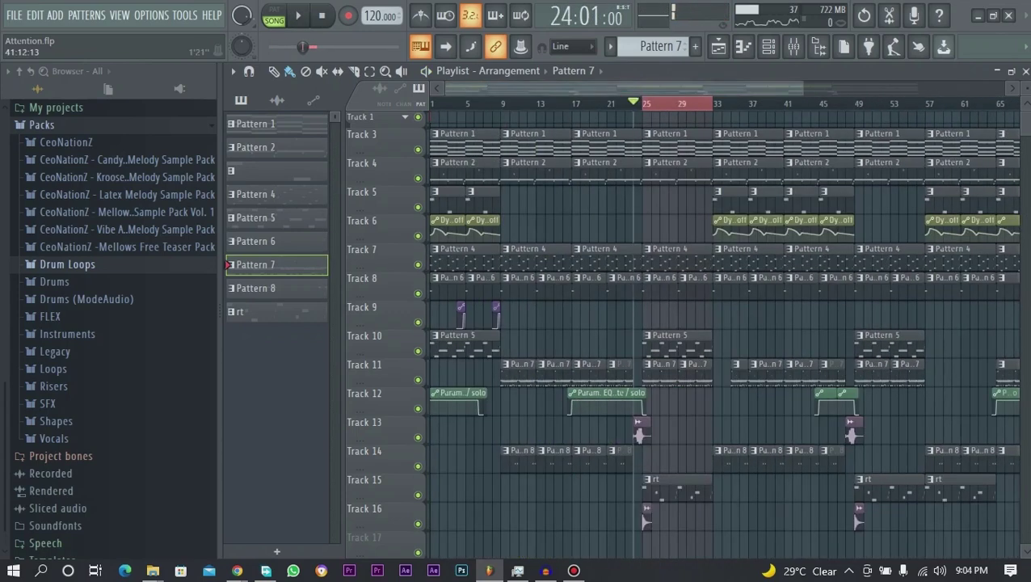
Solo Track 15 and play its rt clip over bars 25 to 33
scroll(724, 324, up, 4)
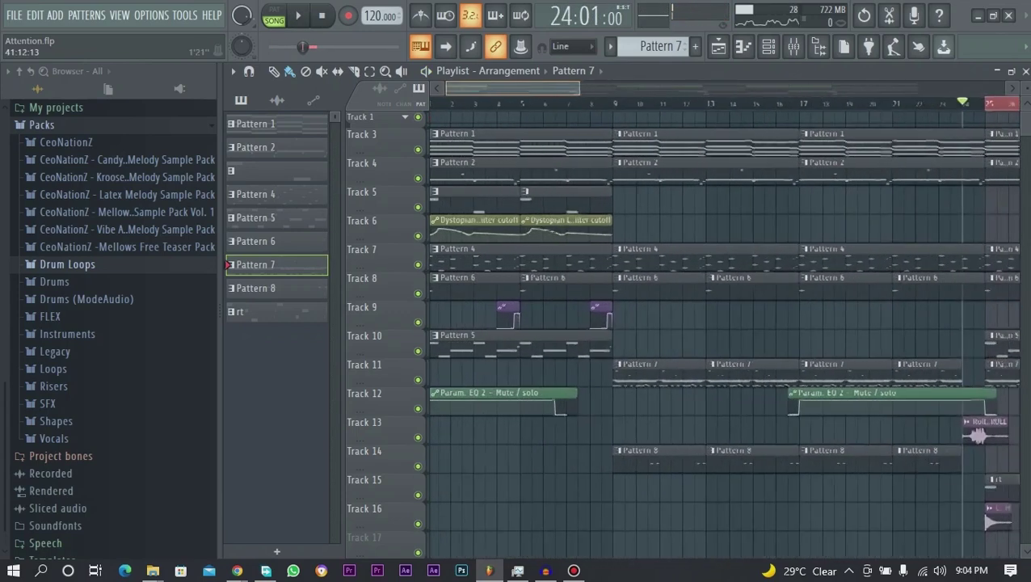
scroll(586, 323, up, 3)
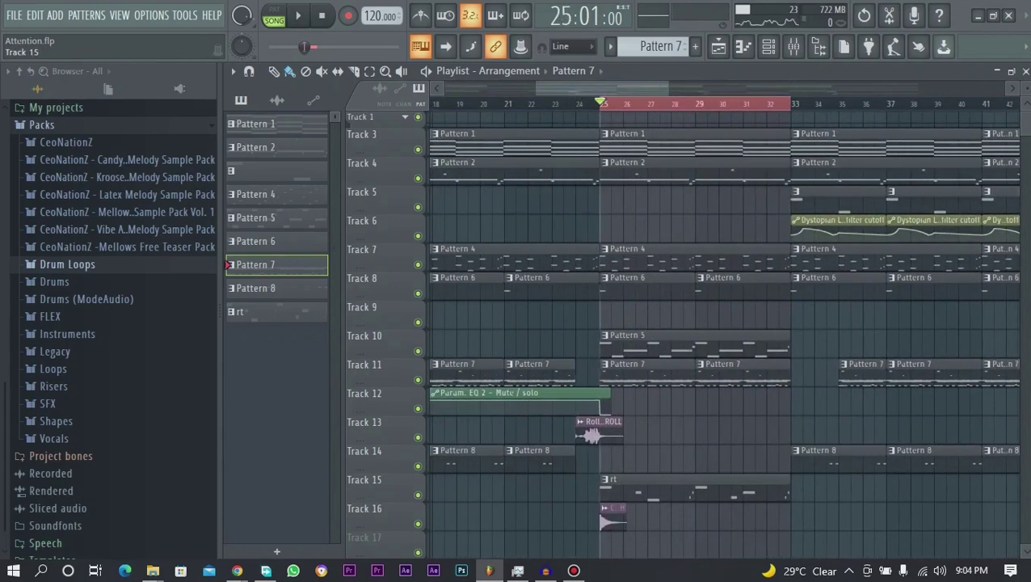
right_click(418, 495)
key(space)
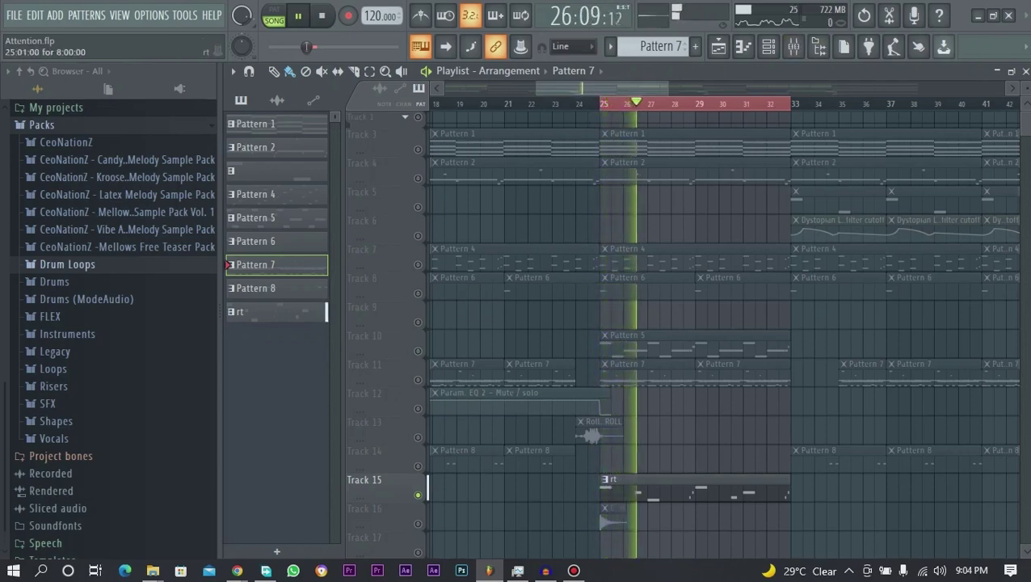
Open the rt clip in the piano roll and review the Spacial Fire melody notes around C6 to C7
double_click(633, 492)
drag(633, 88, 512, 88)
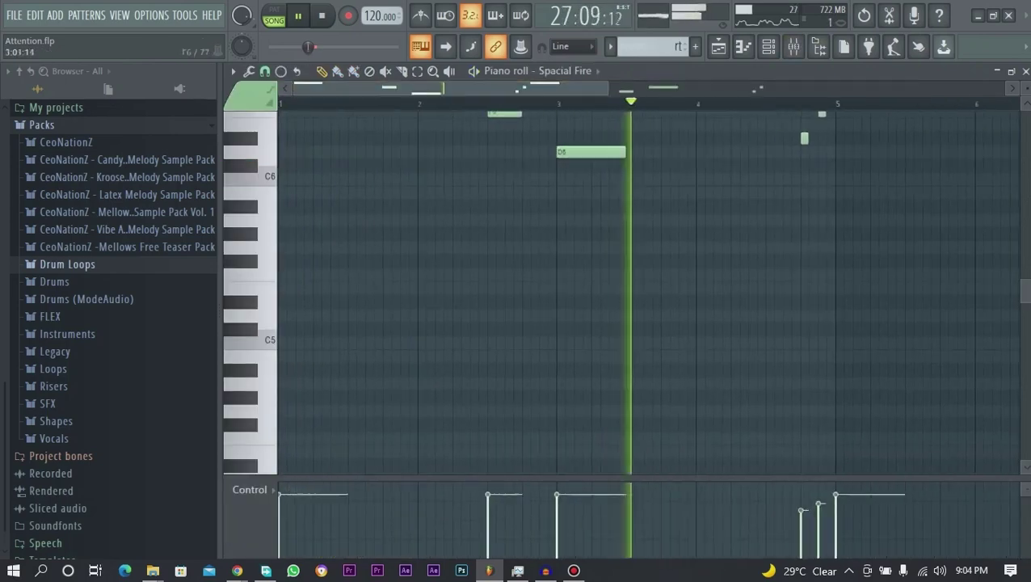
drag(1025, 291, 1025, 267)
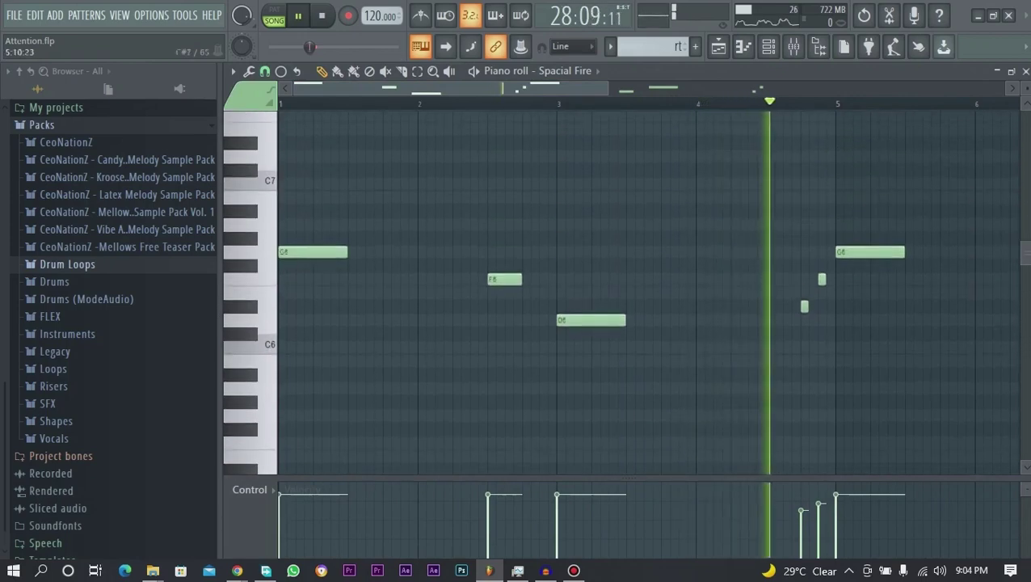
Show the Spacial Fire channel's FLEX preset and its effects chain on mixer Insert 20
key(F6)
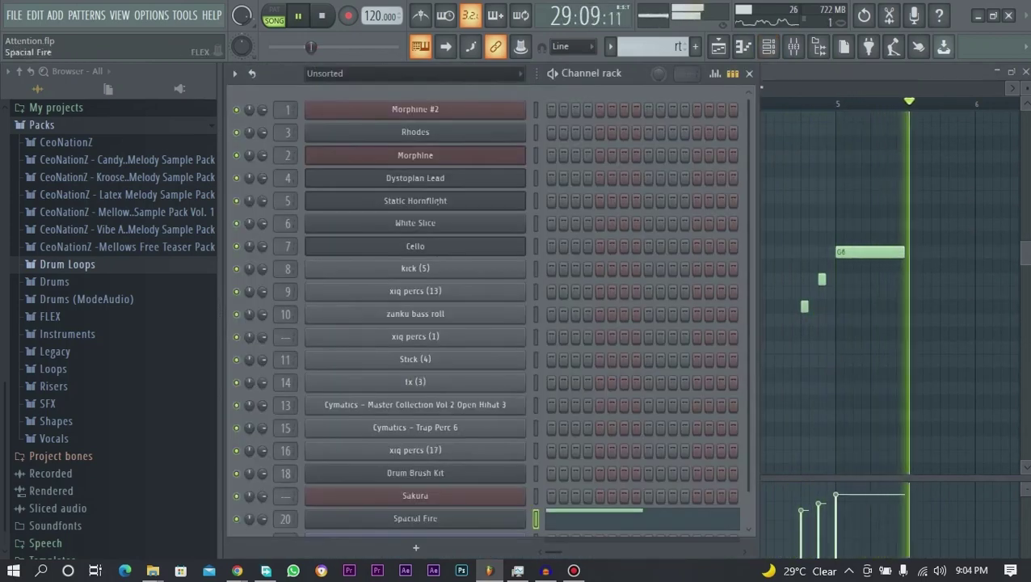
click(441, 518)
drag(493, 138, 462, 74)
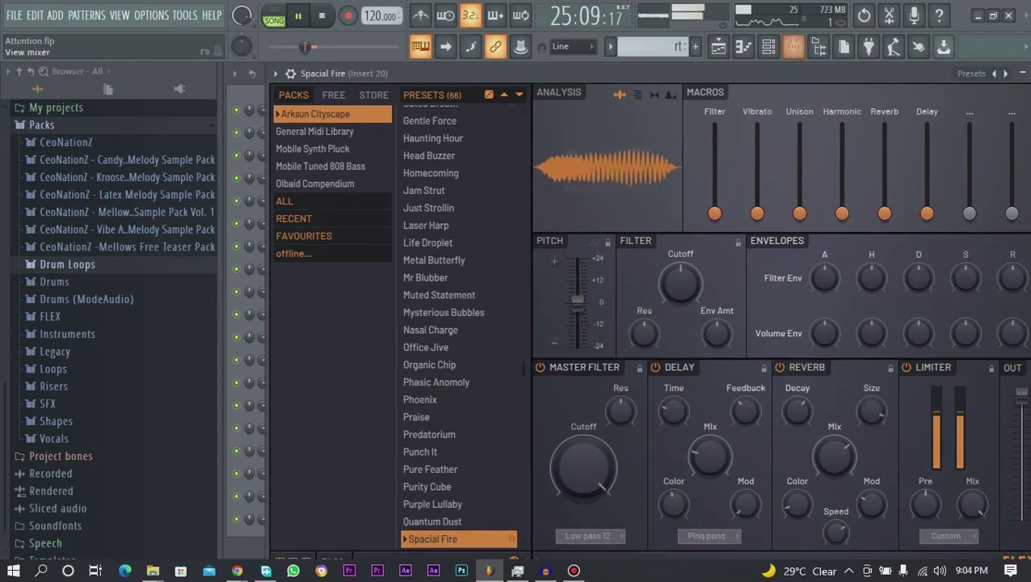
key(F9)
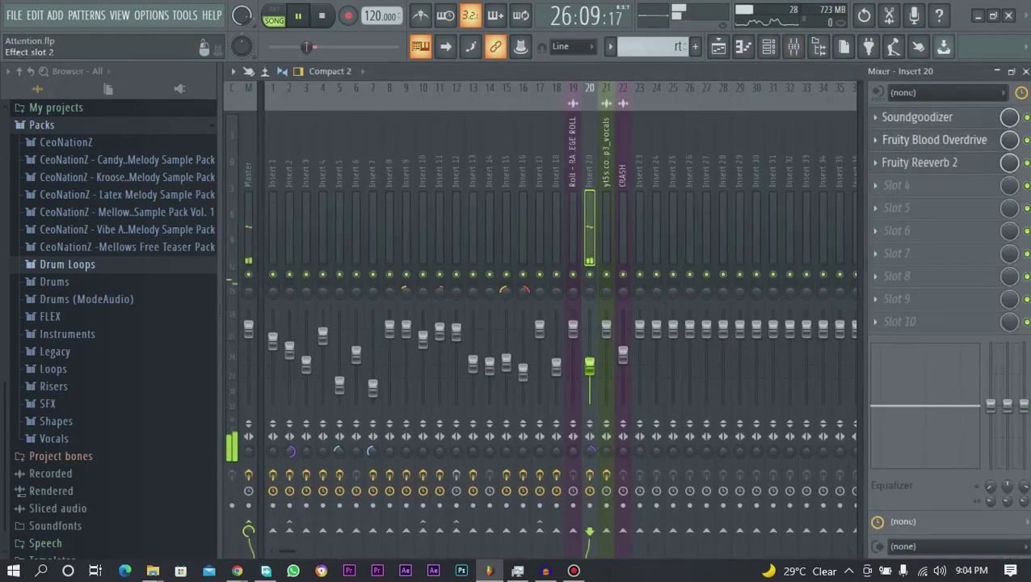
Return to the playlist, unsolo Track 15, play the full mix over bars 25 to 33 and stop playback
key(F5)
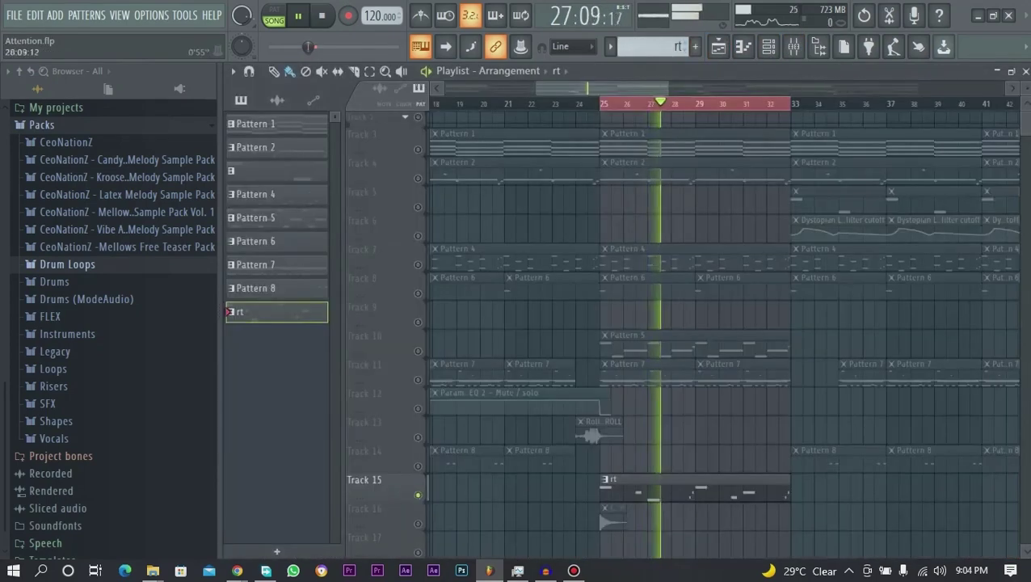
drag(672, 88, 745, 88)
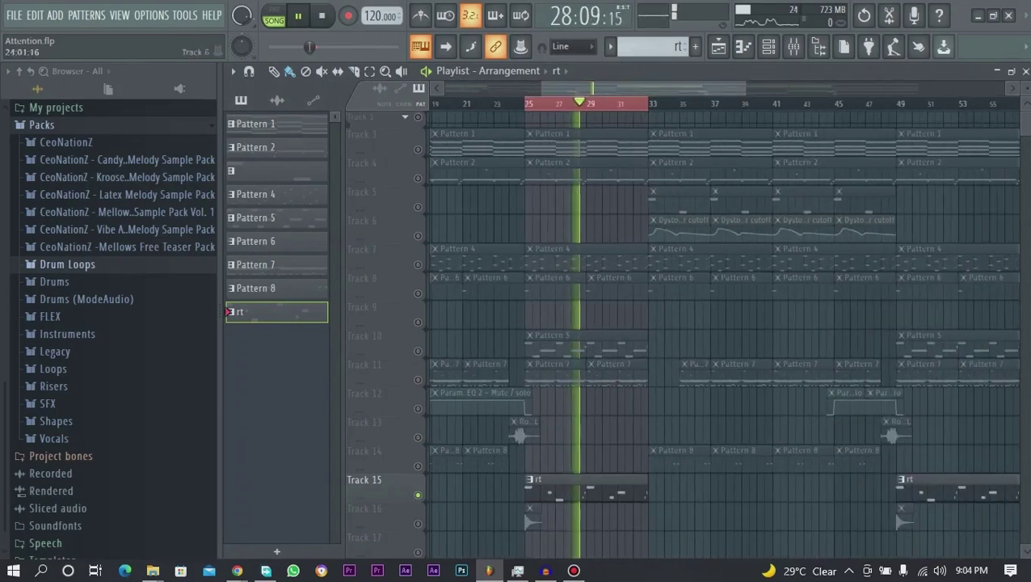
key(space)
right_click(418, 495)
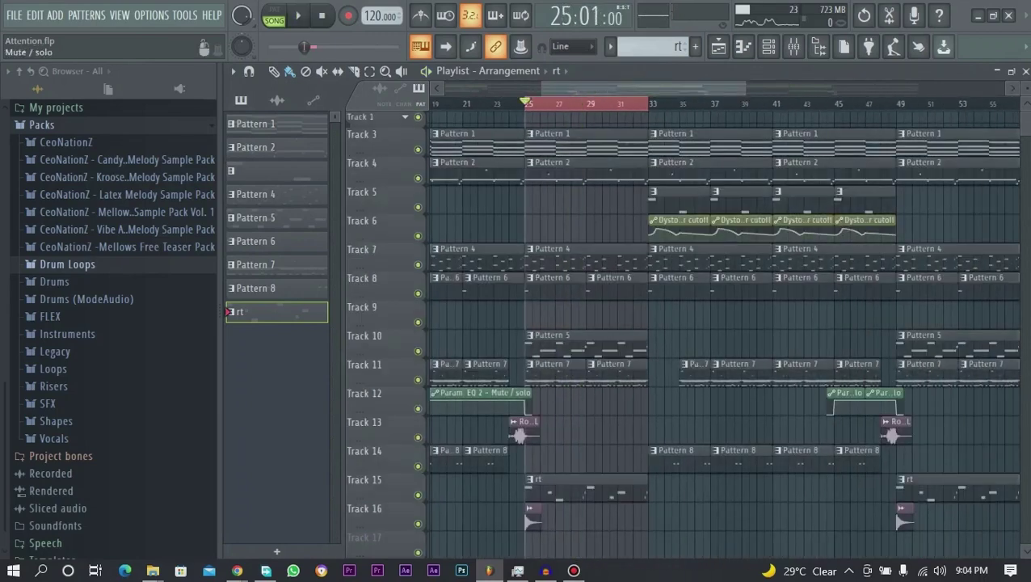
key(space)
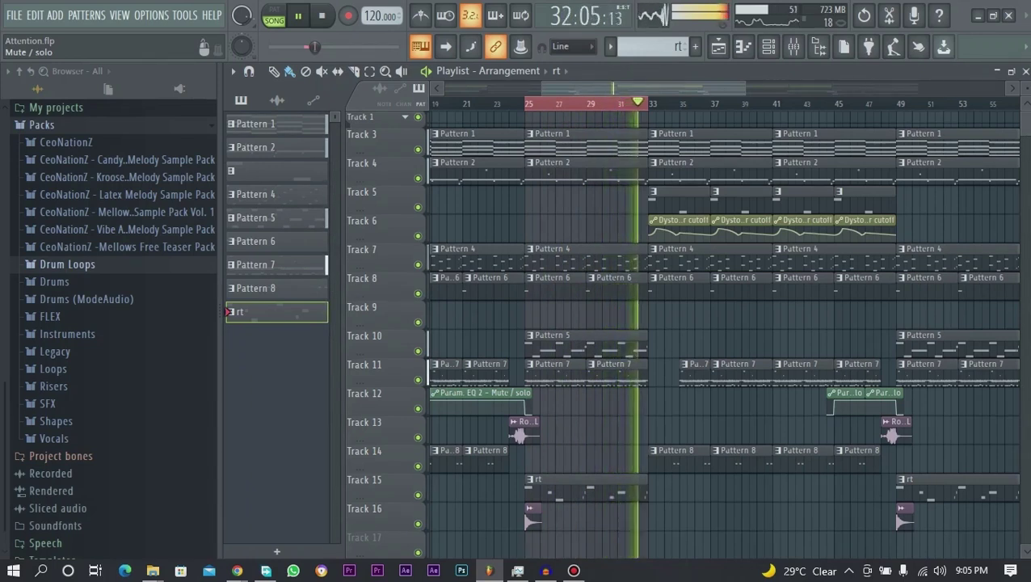
key(space)
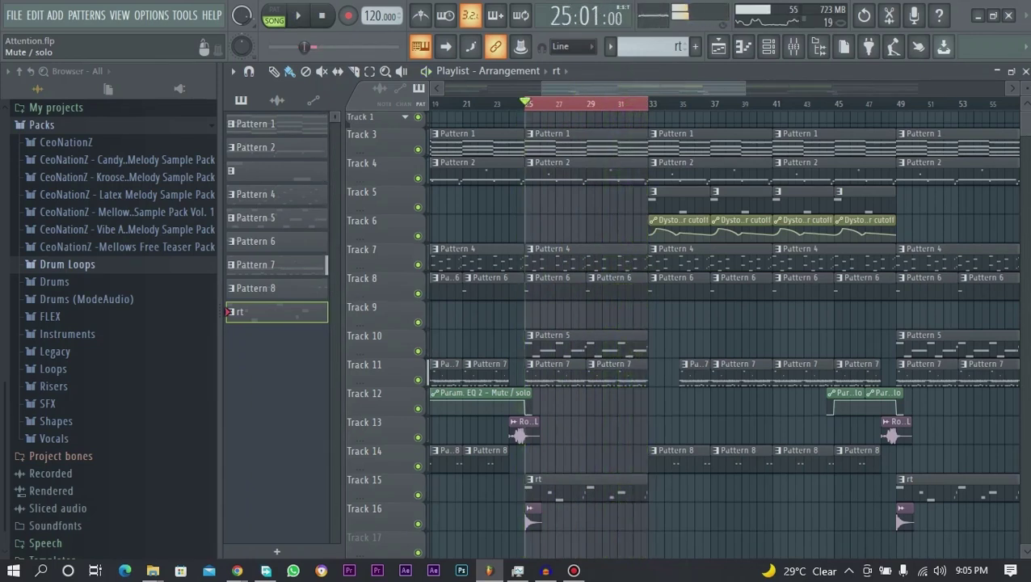